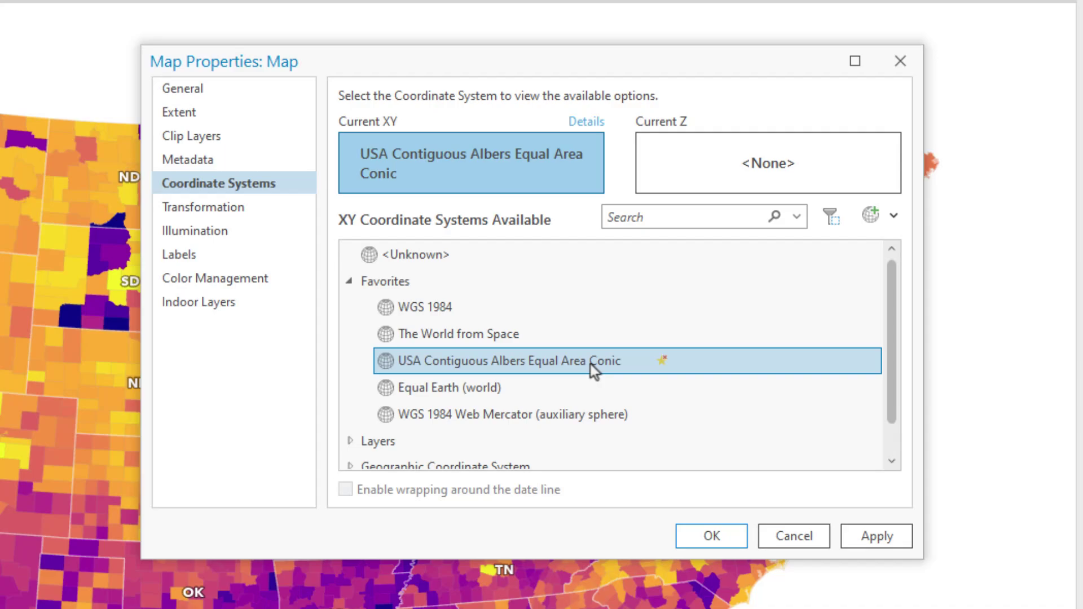
- Close the map properties window without making changes
click(901, 61)
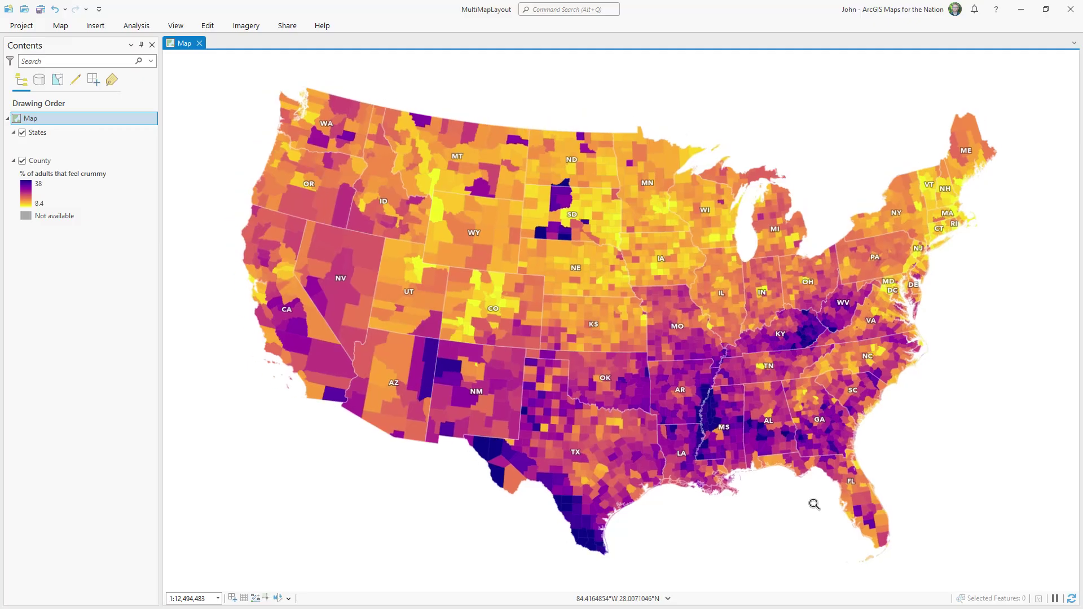
scroll(814, 504, down, 3)
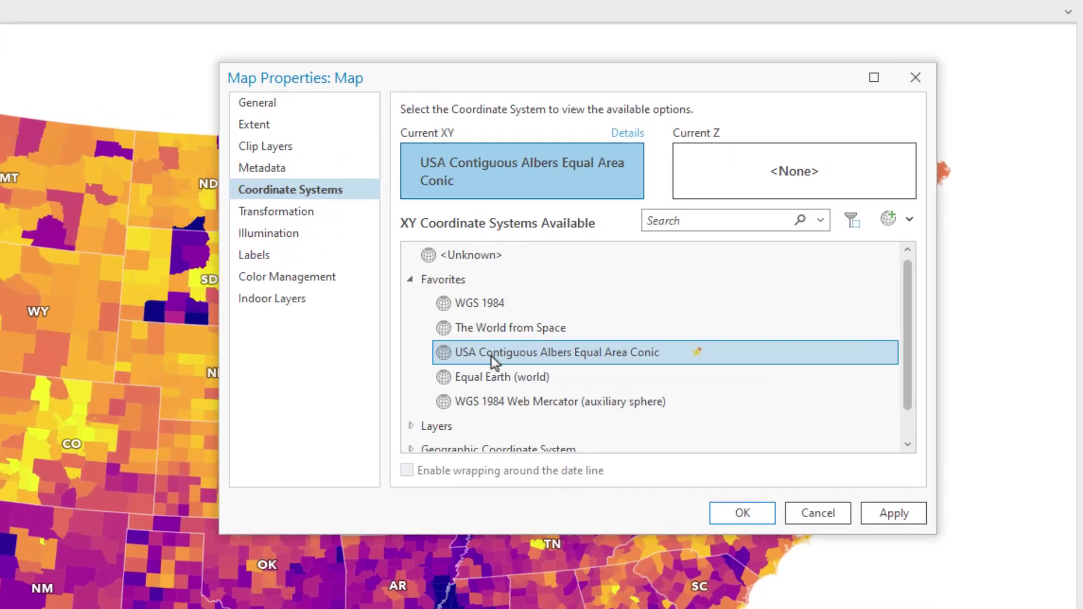
key(Return)
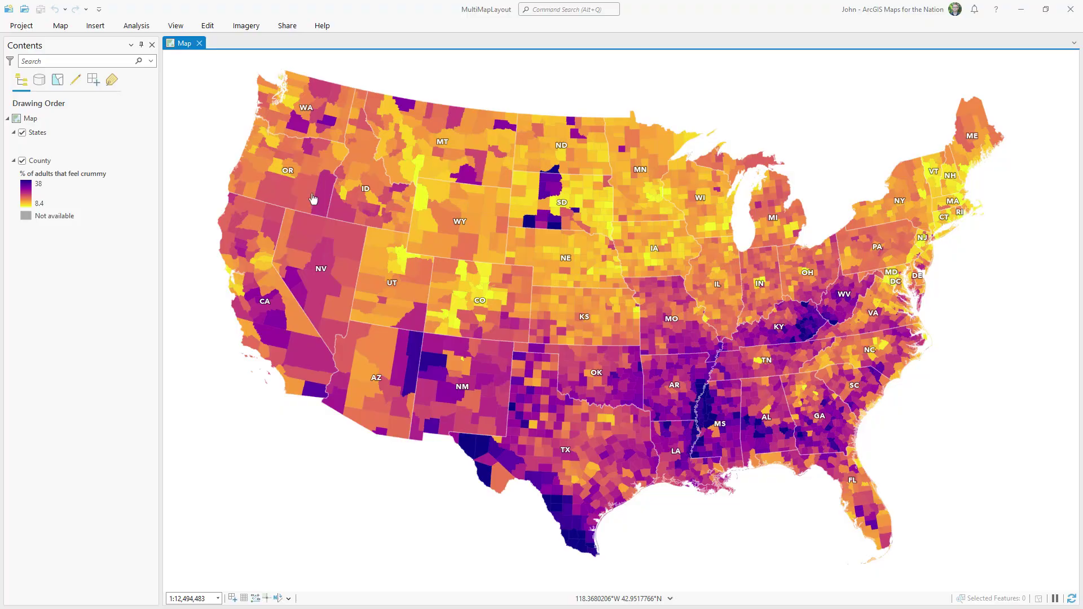
- In the Catalog pane, duplicate the main Map and rename the copy AK
click(175, 26)
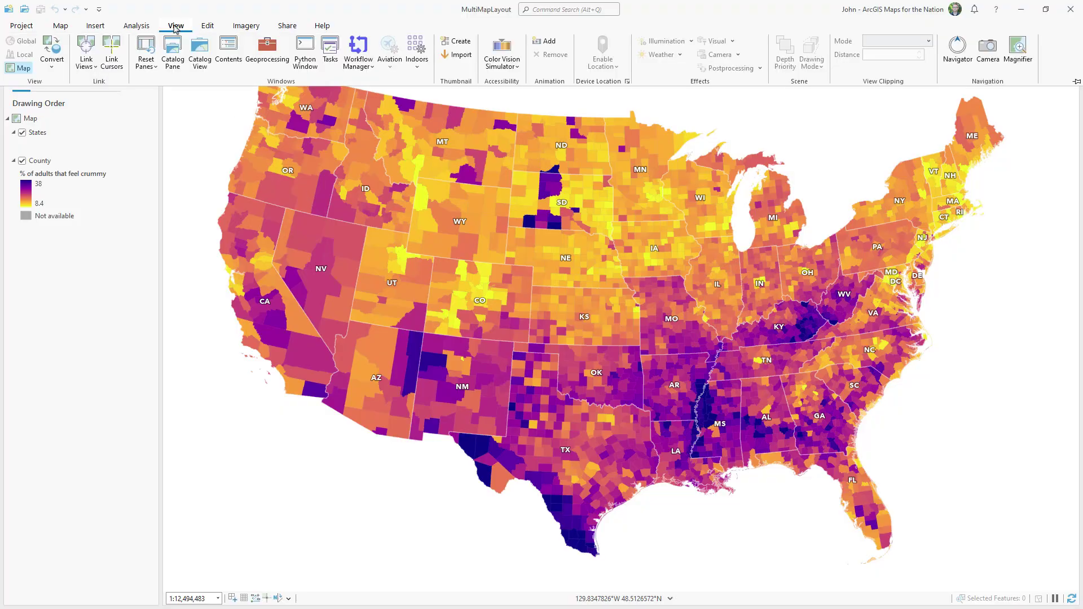
click(176, 55)
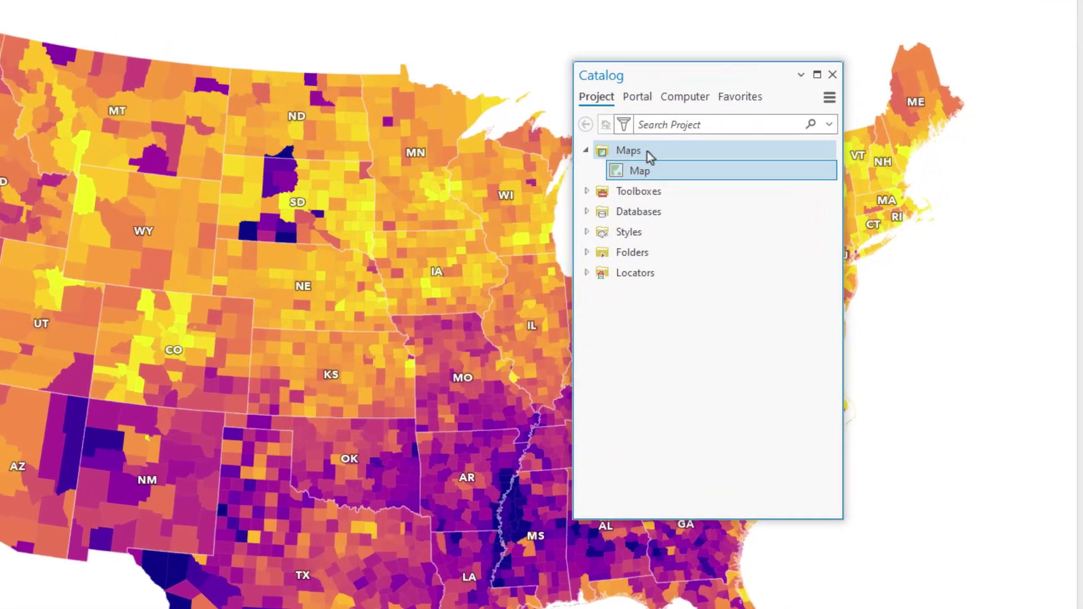
right_click(666, 156)
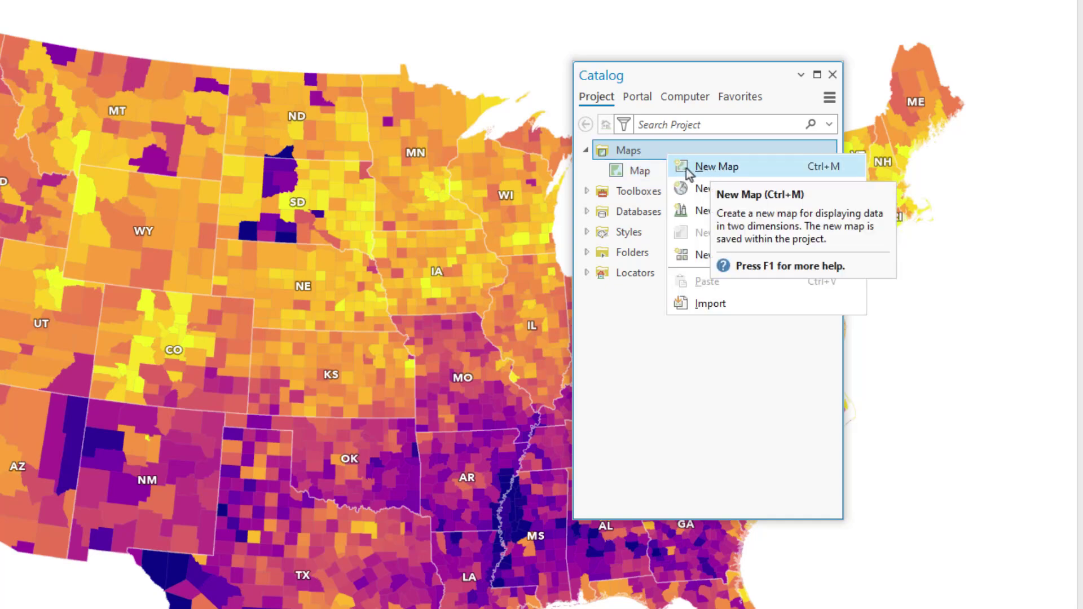
click(656, 171)
right_click(656, 174)
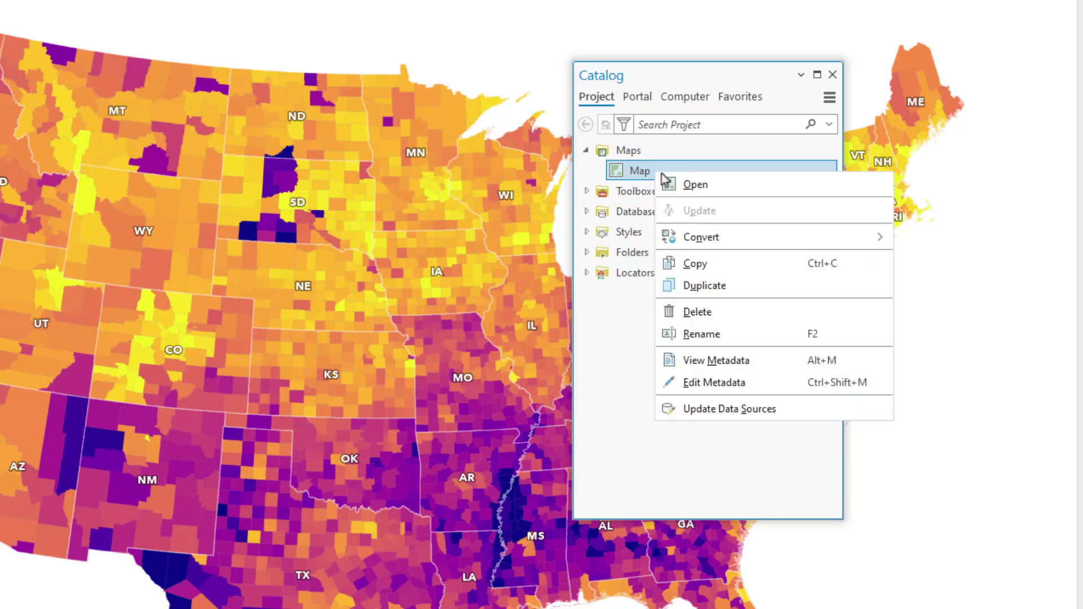
click(713, 285)
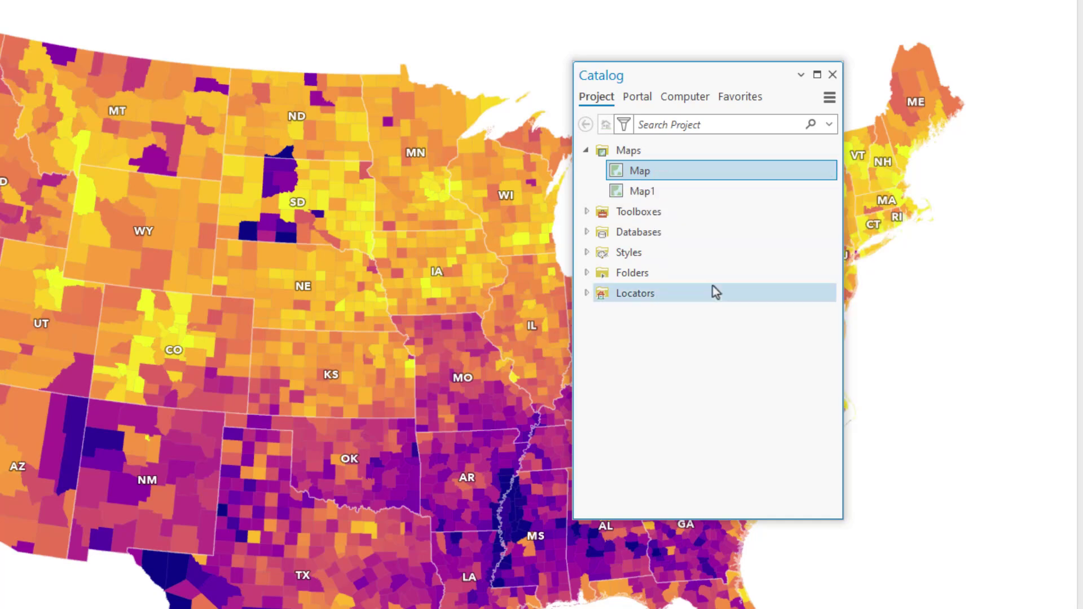
click(641, 194)
key(F2)
text(AK)
key(Return)
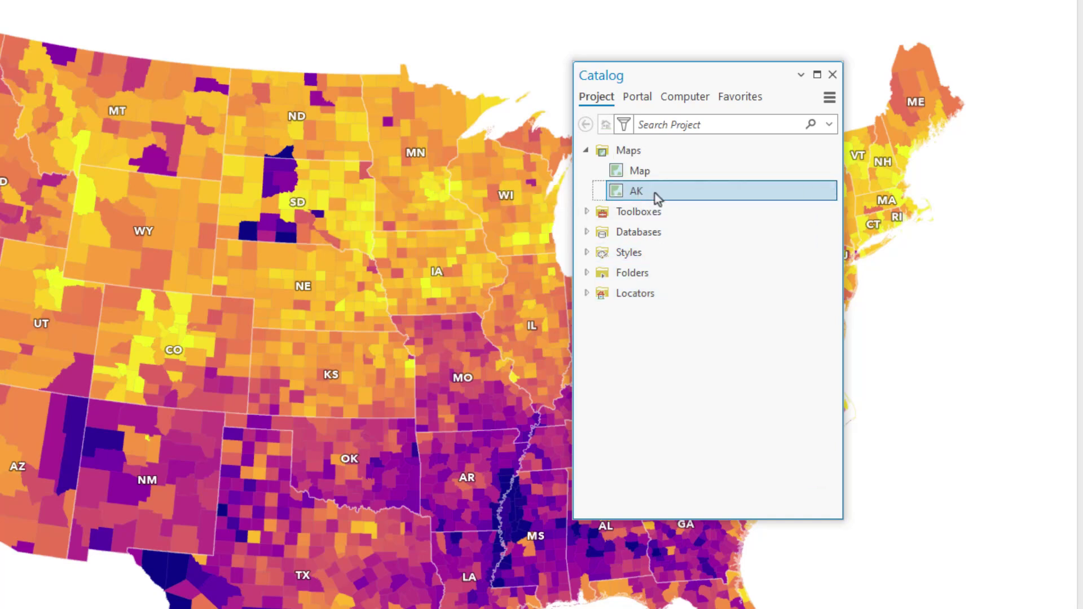
- Duplicate the AK map and rename the copy HI
right_click(657, 198)
click(670, 201)
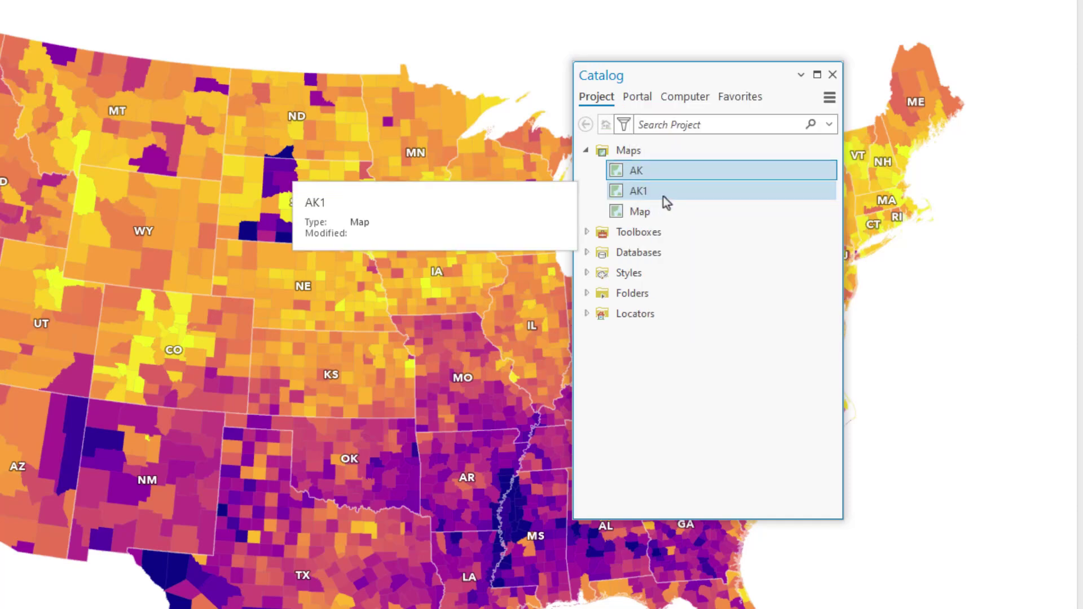
key(F2)
key(Return)
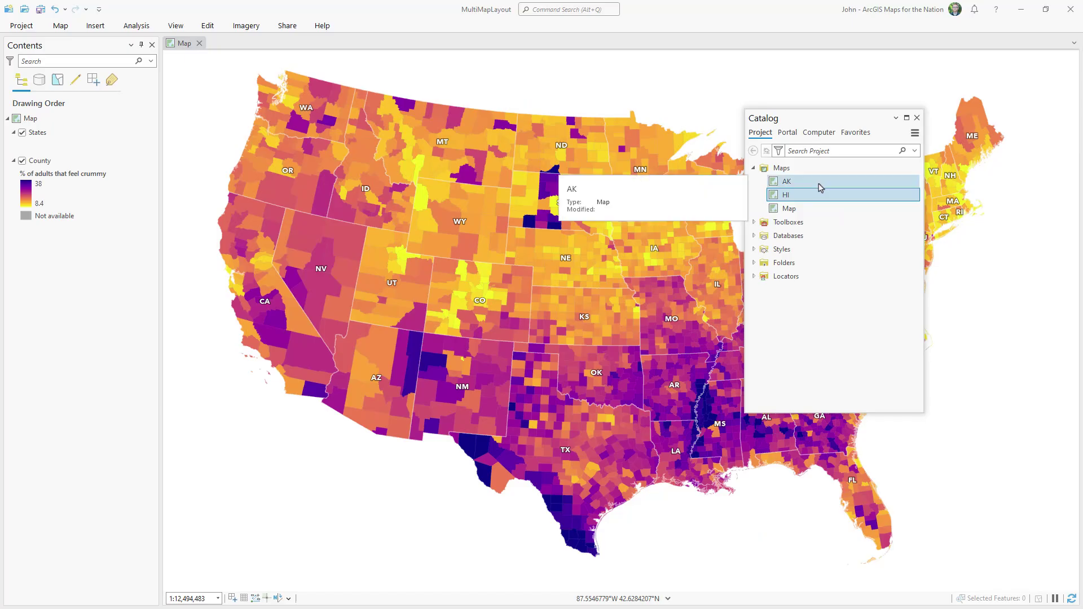
- Open the AK and HI maps, each in its own view
right_click(677, 175)
click(828, 122)
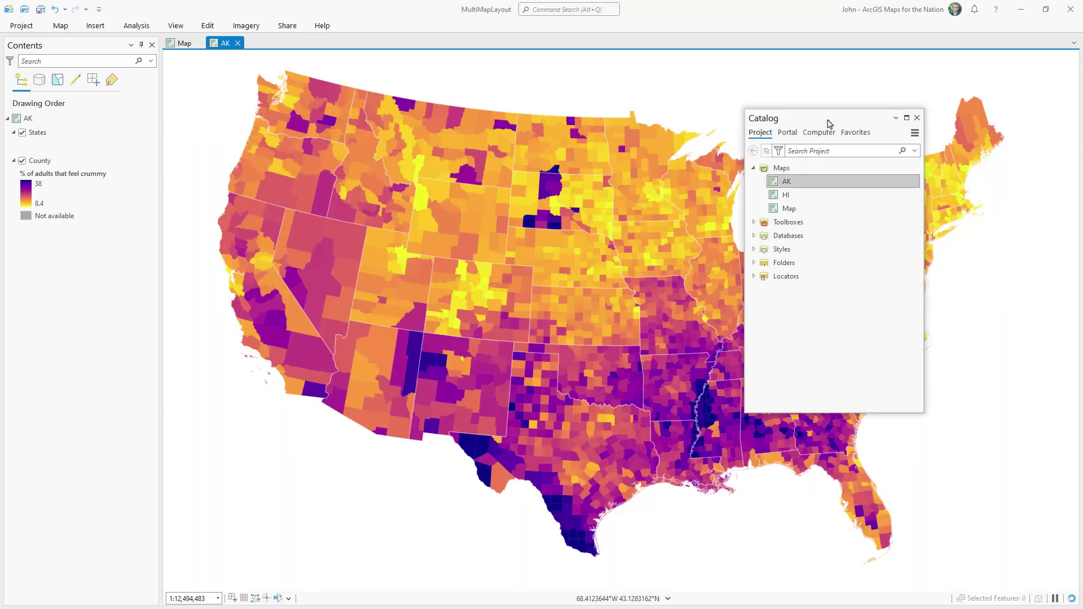
right_click(787, 194)
click(819, 194)
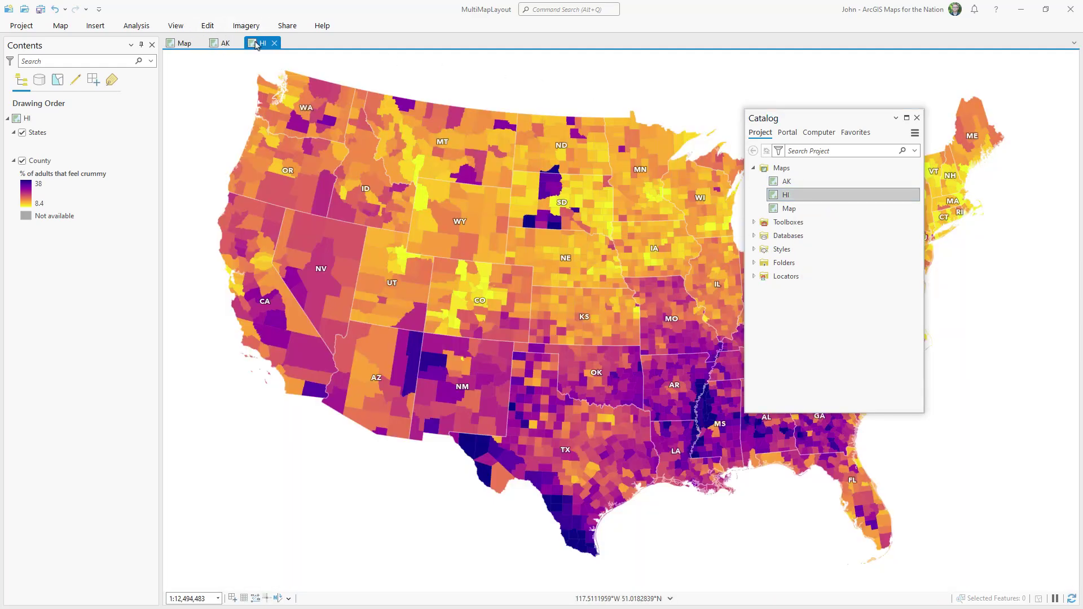
- Set the HI map's coordinate system to Hawaii Albers Equal Area Conic
click(916, 119)
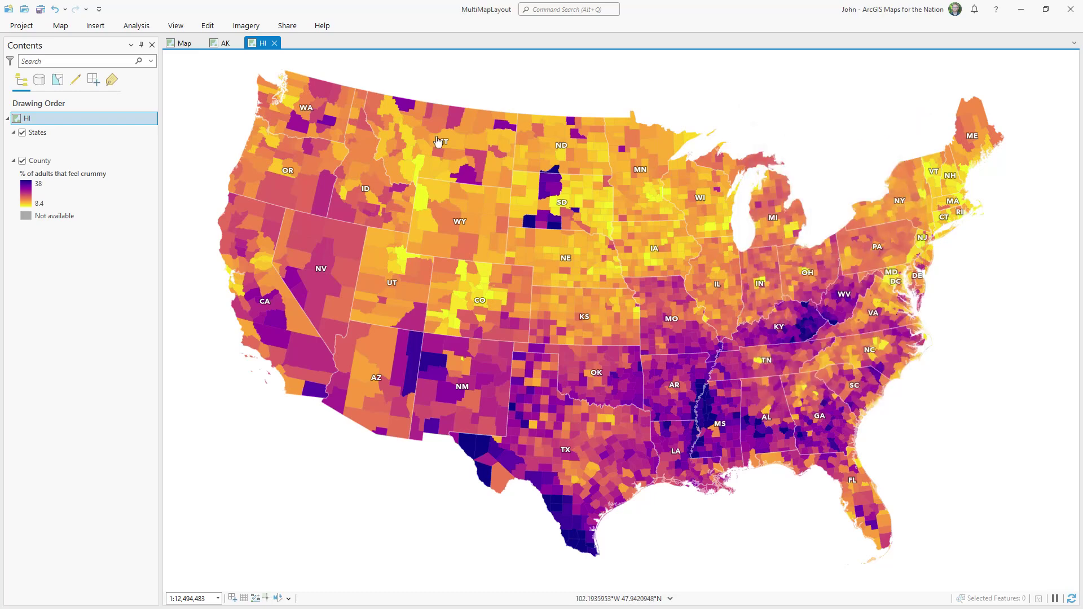
double_click(151, 125)
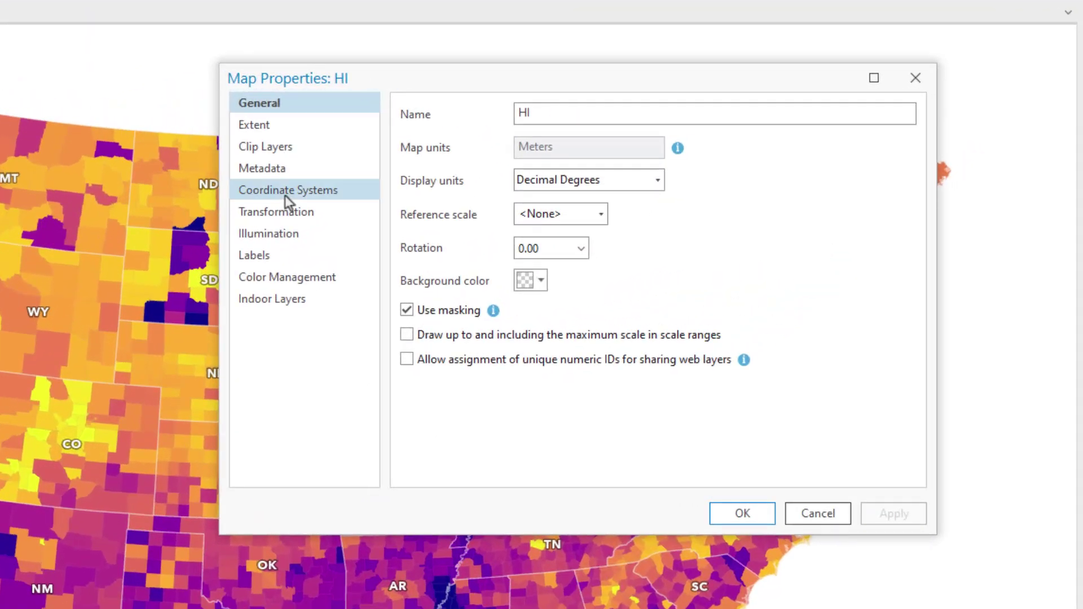
click(606, 151)
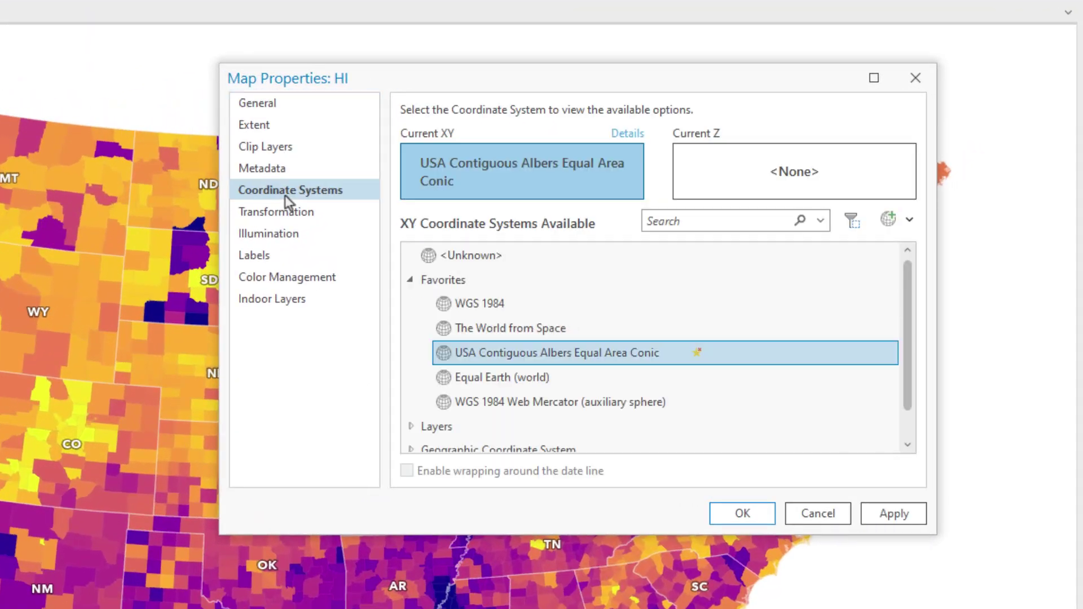
click(701, 217)
text(Hawaii)
key(Return)
click(412, 352)
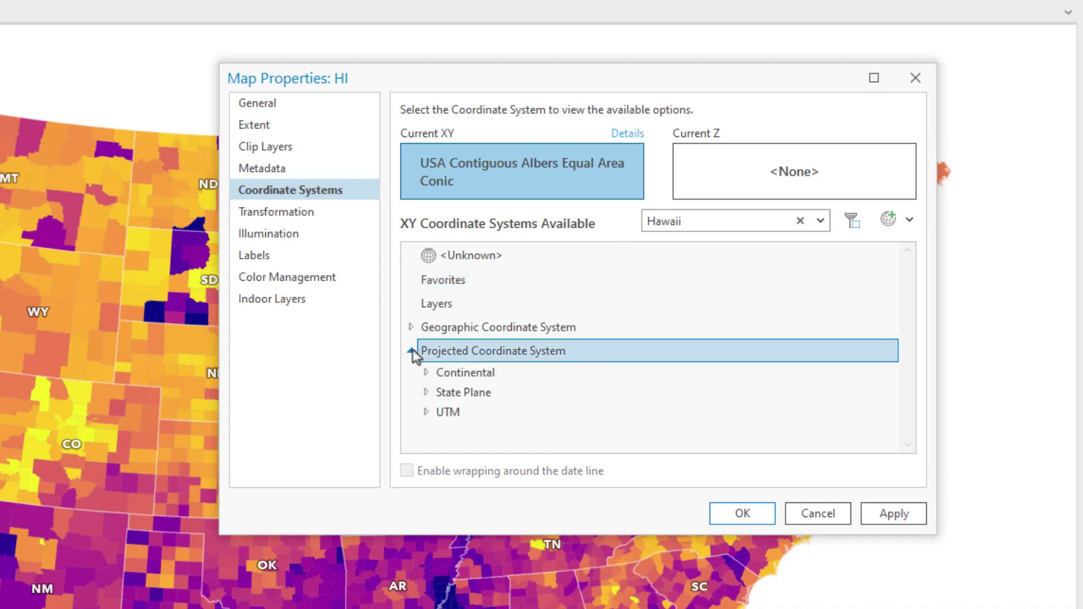
click(427, 373)
click(442, 392)
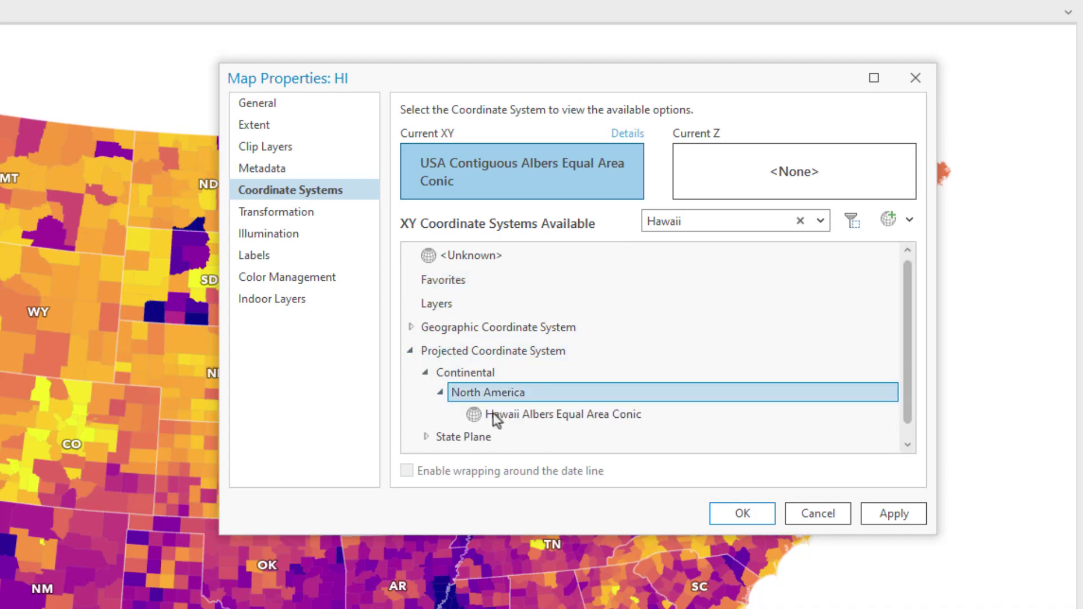
click(545, 416)
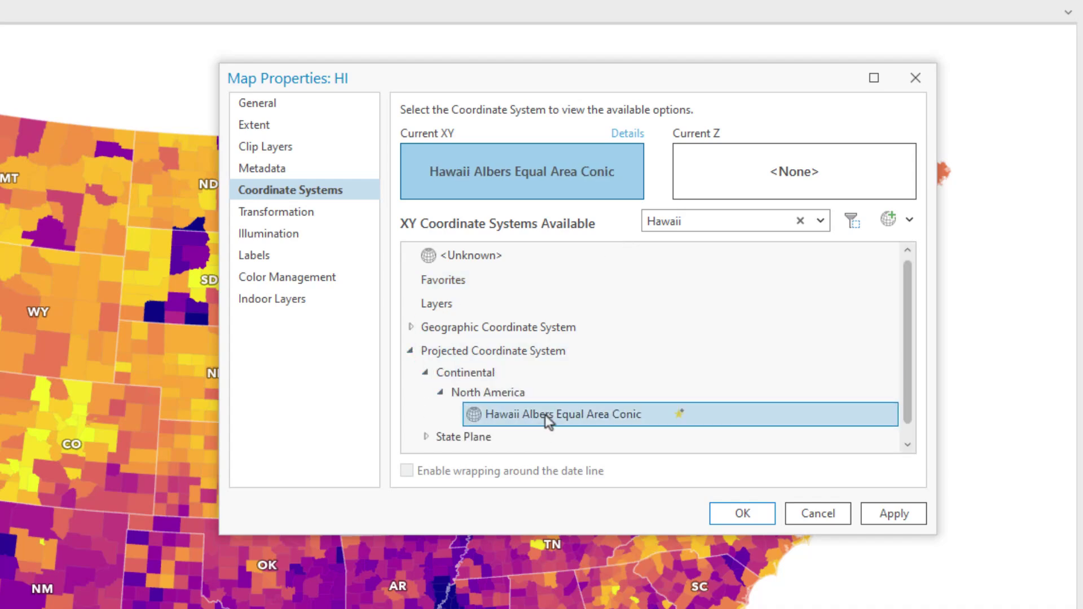
click(743, 515)
- Pan and zoom the HI map to center on the Hawaiian islands
drag(508, 367, 703, 305)
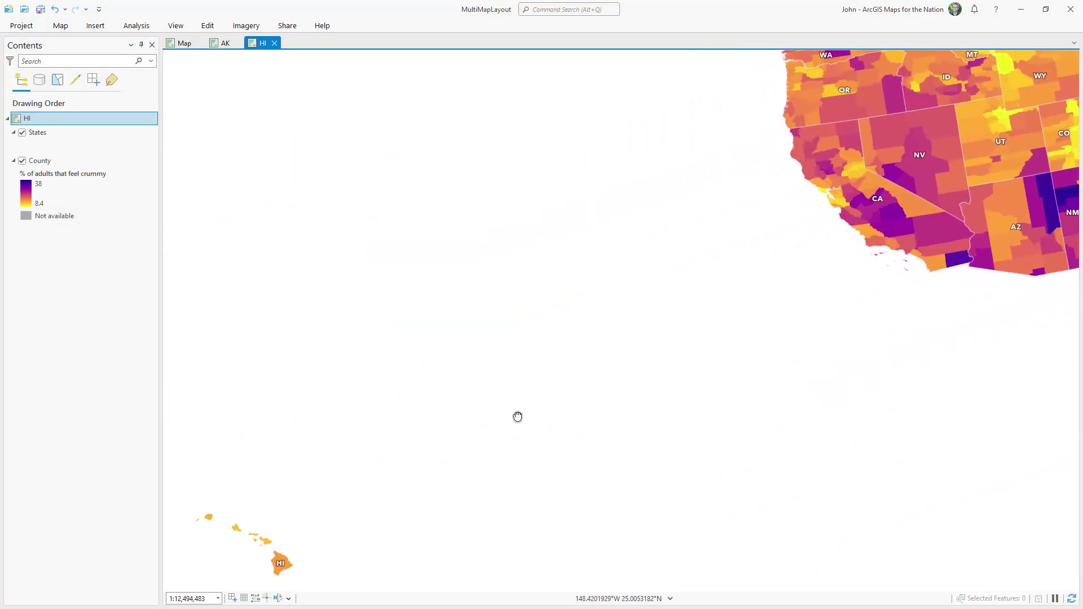
drag(517, 417, 757, 244)
scroll(609, 336, up, 5)
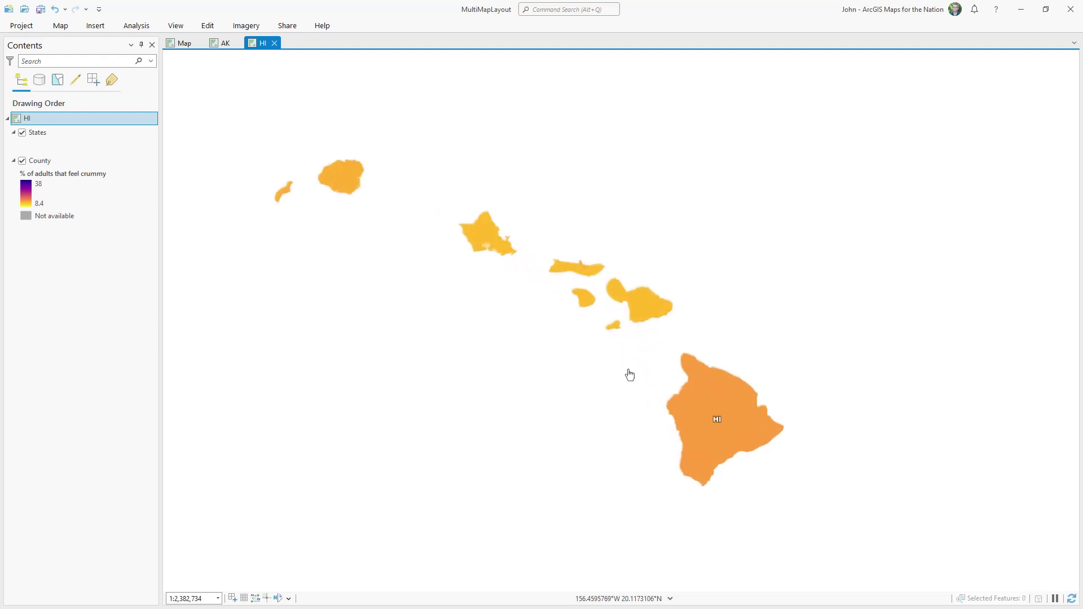
- Set the AK map's coordinate system to Alaska Albers Equal Area Conic
click(227, 47)
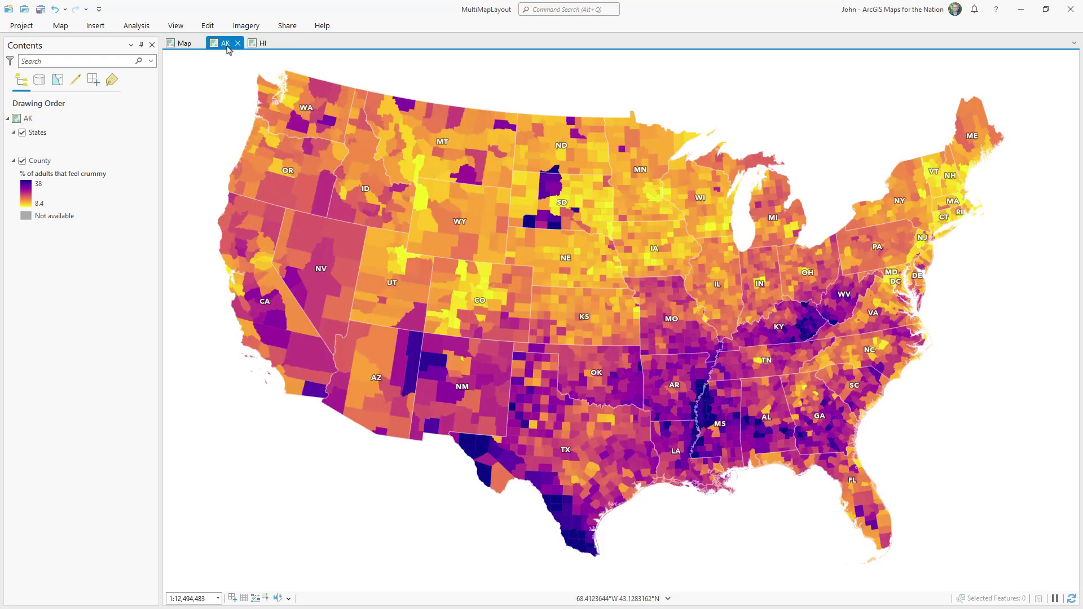
double_click(145, 120)
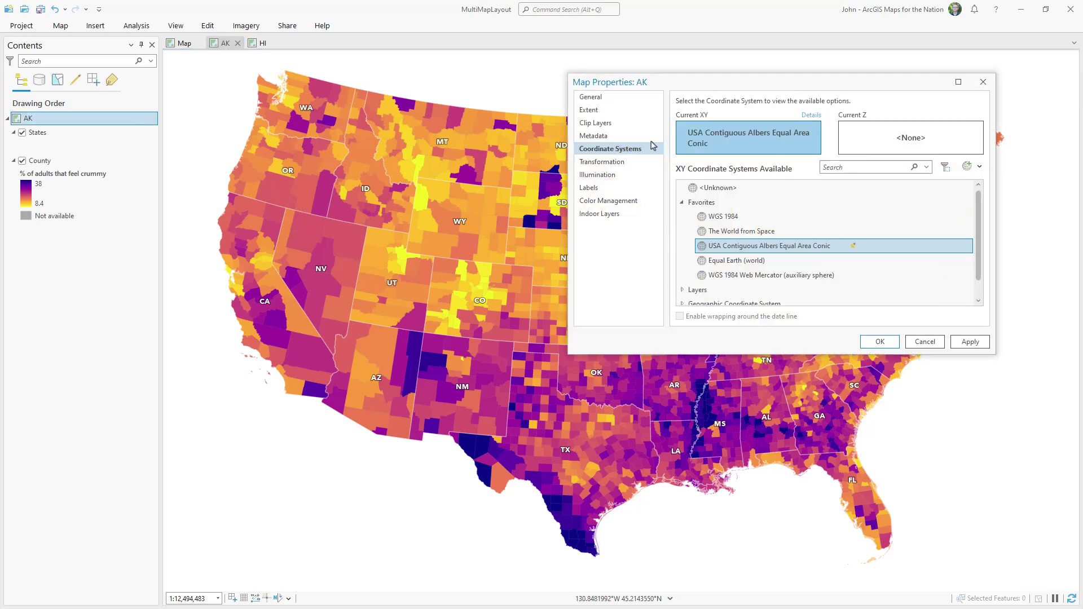
text(Alaska)
click(682, 245)
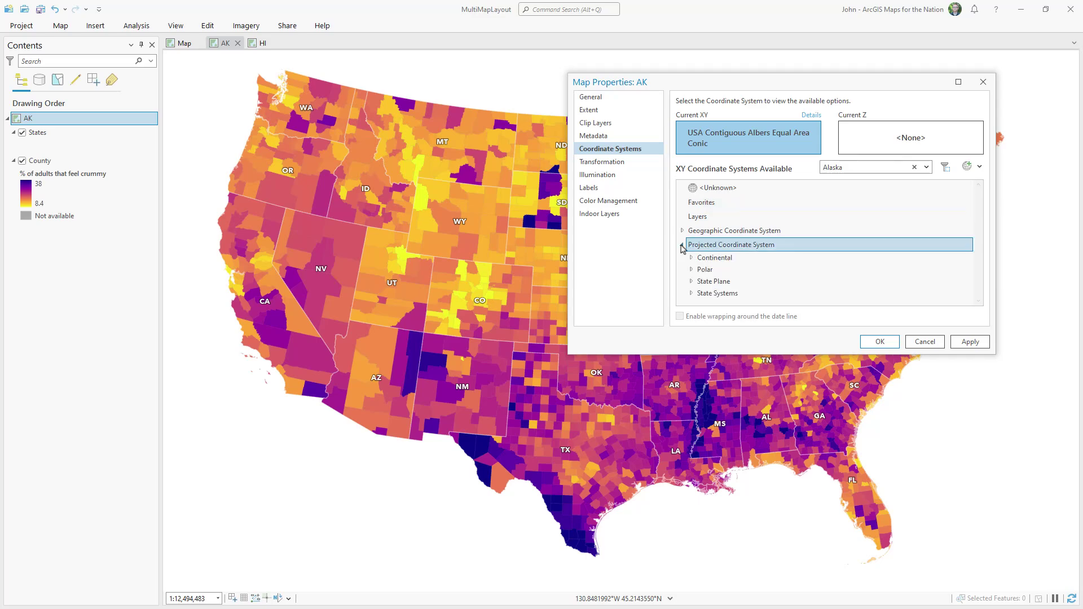
click(691, 257)
click(702, 270)
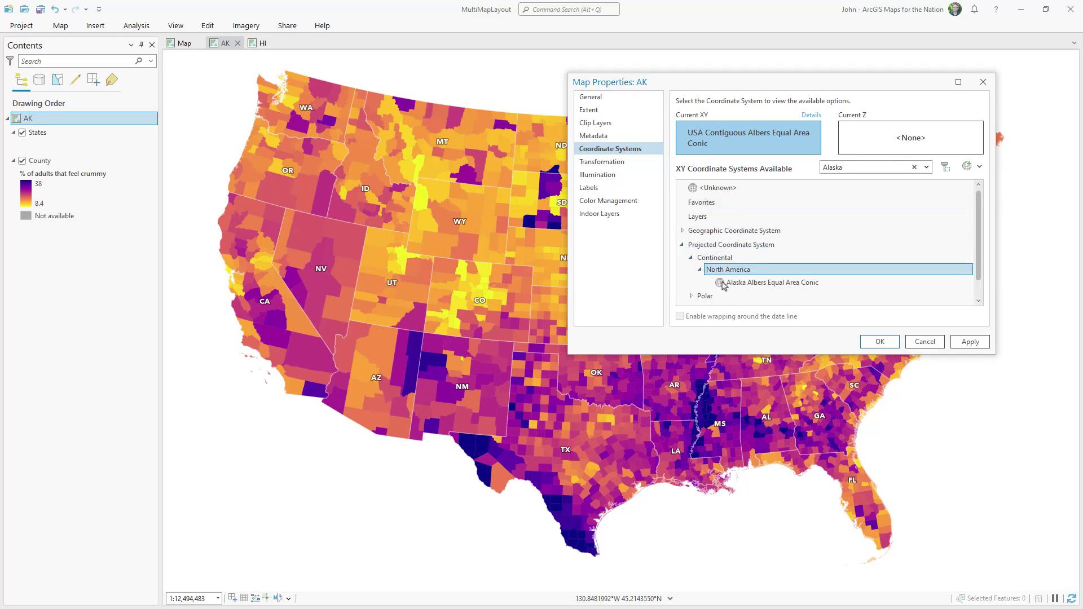
click(773, 282)
click(882, 344)
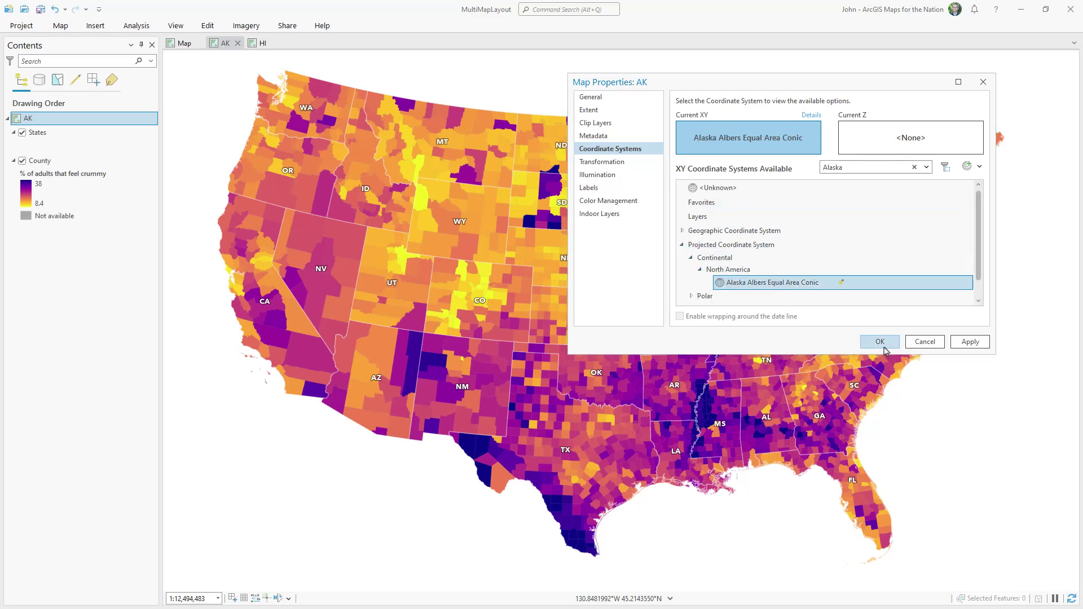
- Pan and zoom the AK map to center Alaska in the view
drag(329, 137, 953, 295)
scroll(538, 430, up, 2)
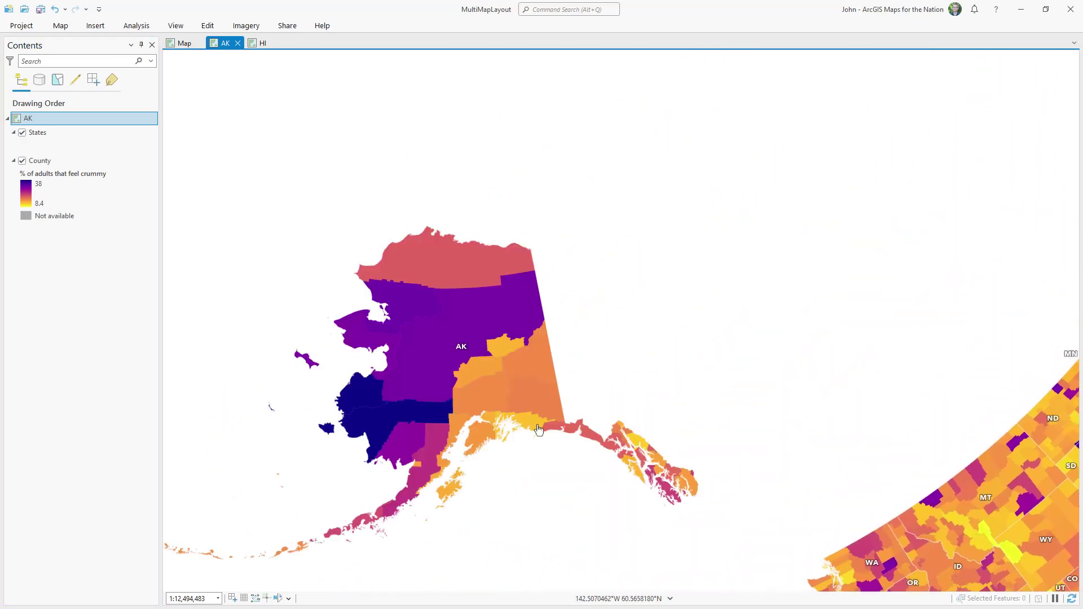
drag(539, 429, 641, 390)
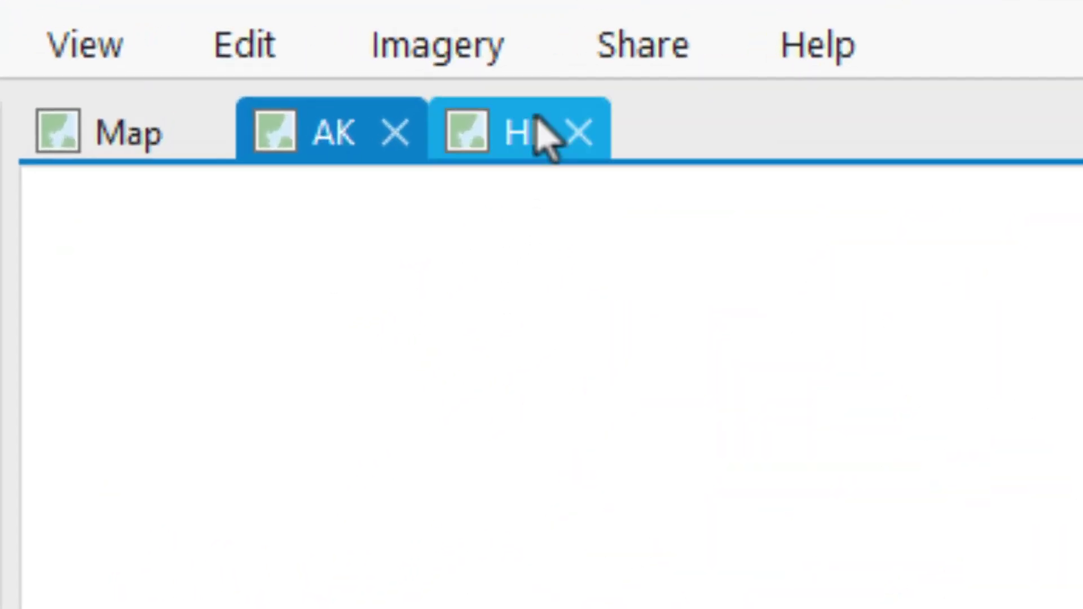
- Close the HI tab and reopen the HI map from the Catalog pane
click(580, 134)
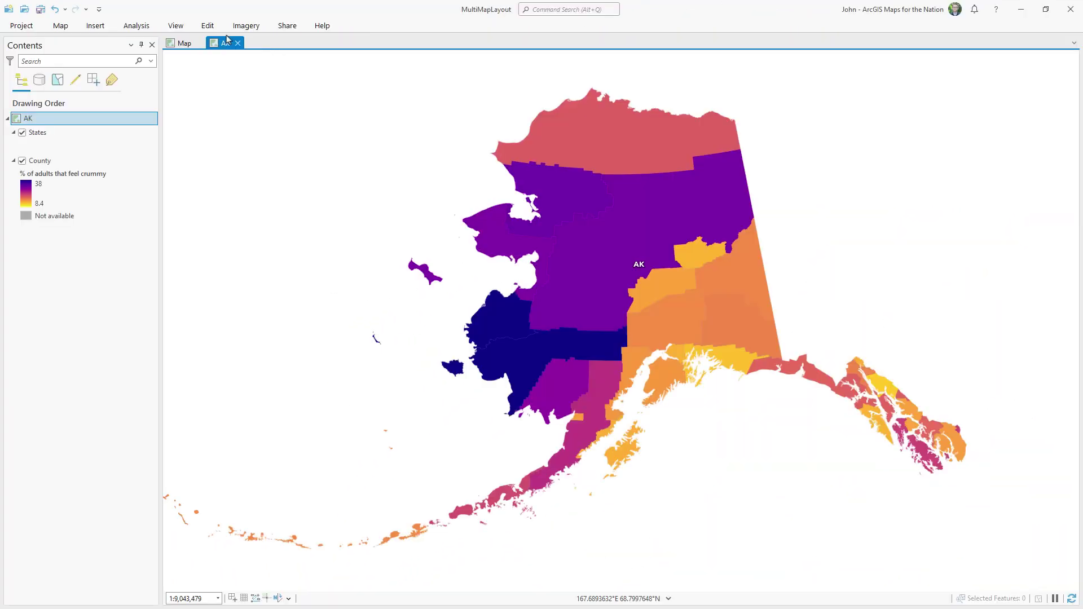
click(177, 28)
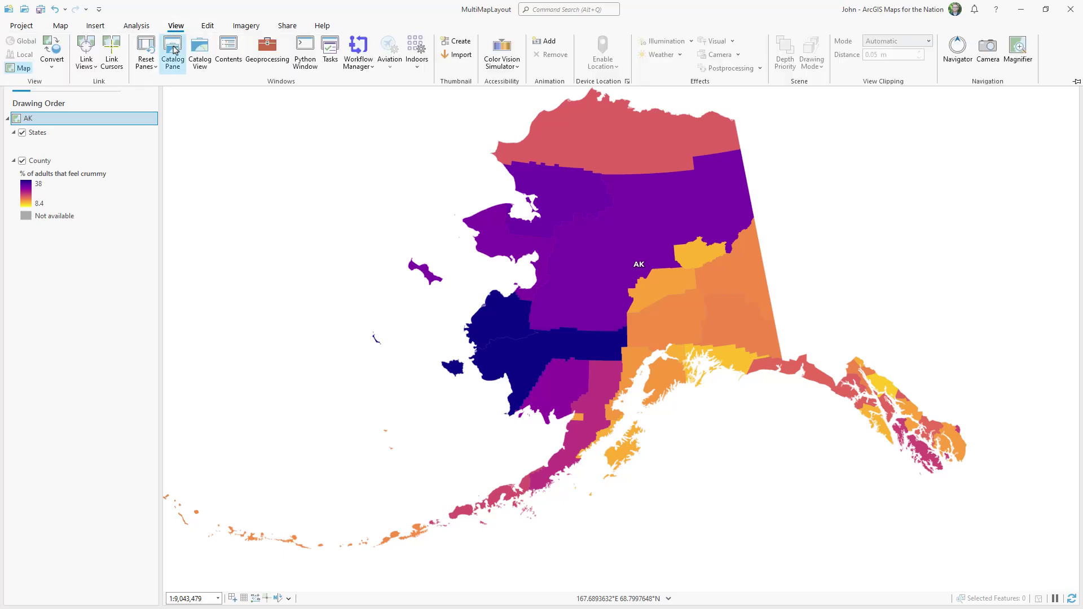
click(173, 50)
right_click(782, 200)
click(790, 212)
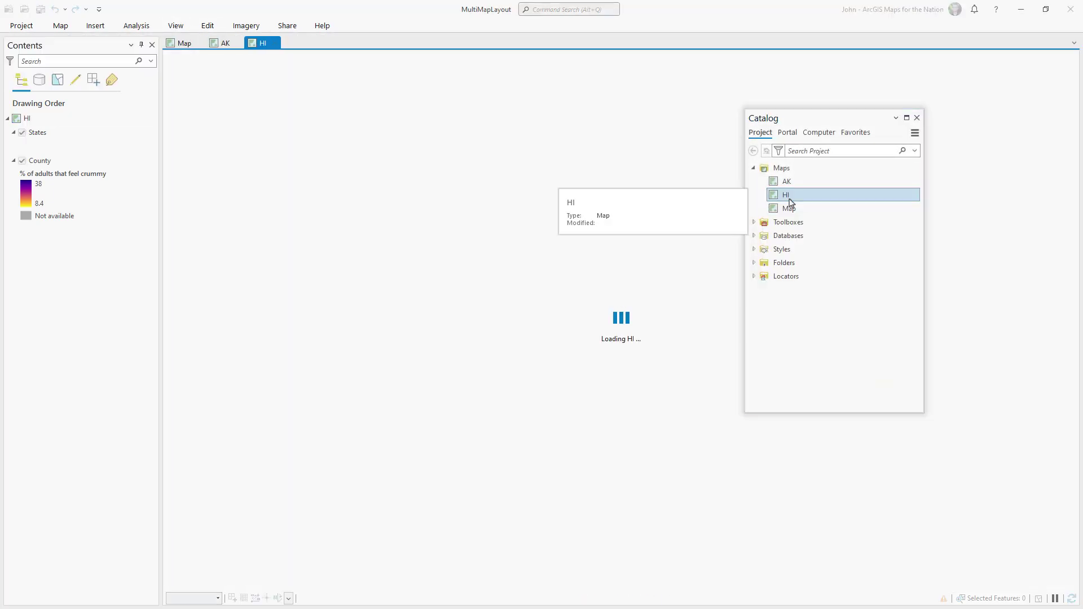
click(917, 117)
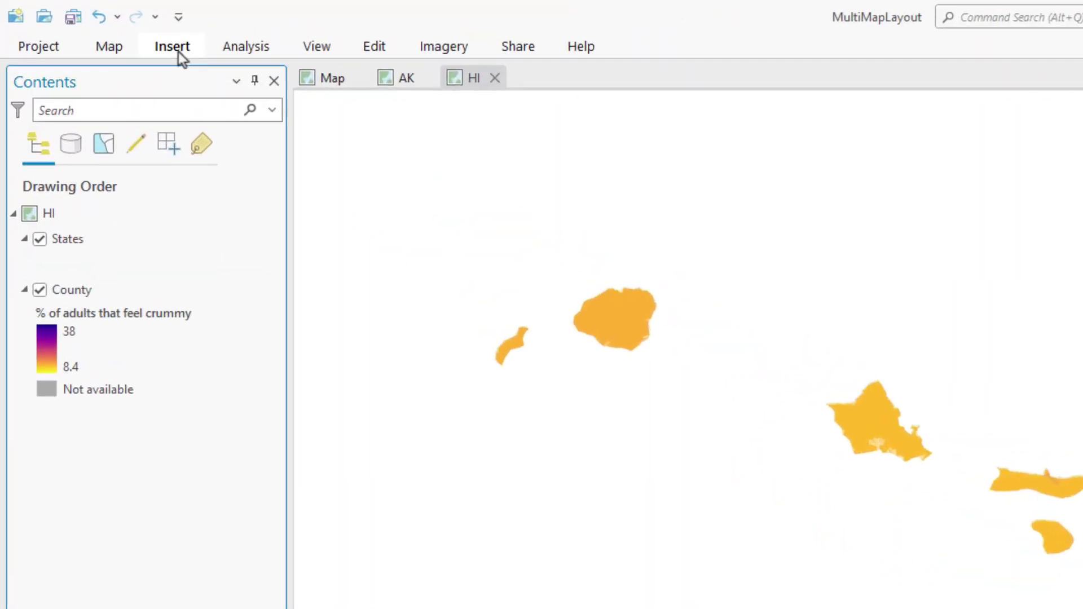
- Create a new layout with a custom 19.2 by 10.8 inch landscape page
click(178, 52)
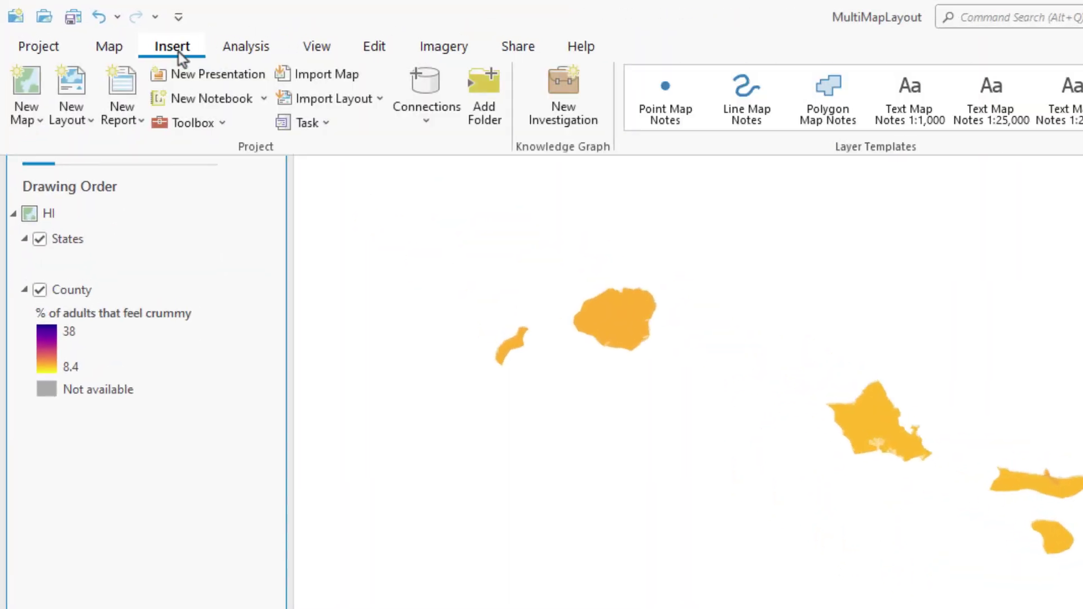
click(77, 87)
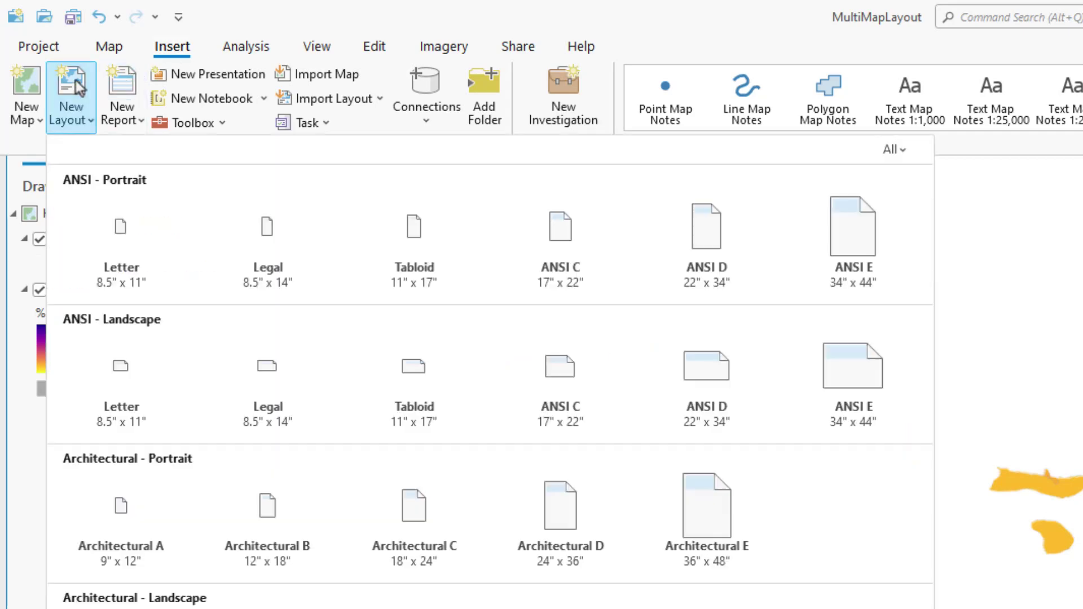
click(88, 581)
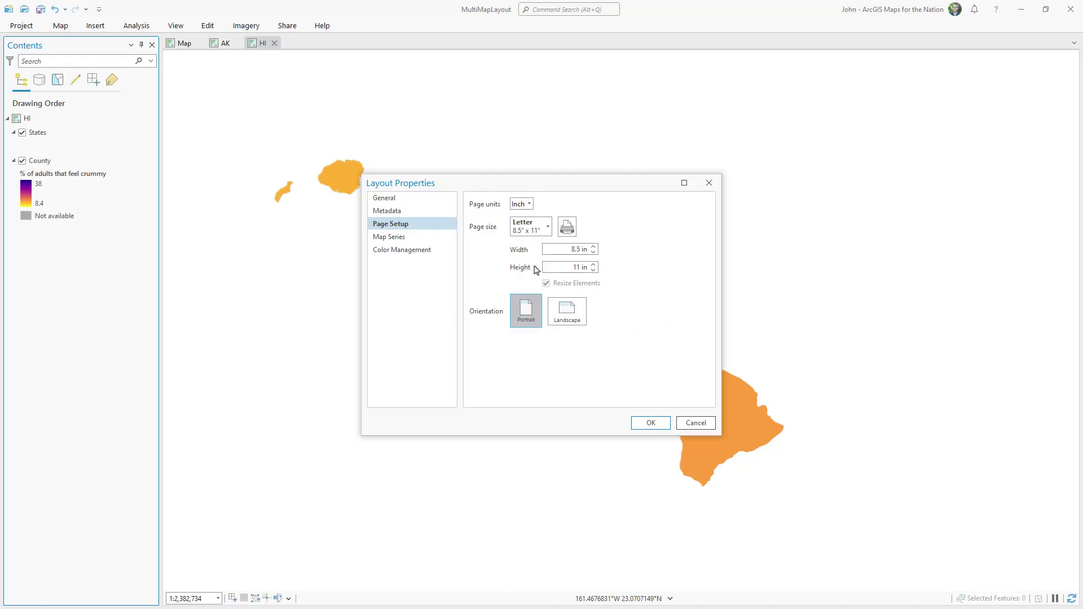
double_click(582, 248)
text(19.2)
key(Tab)
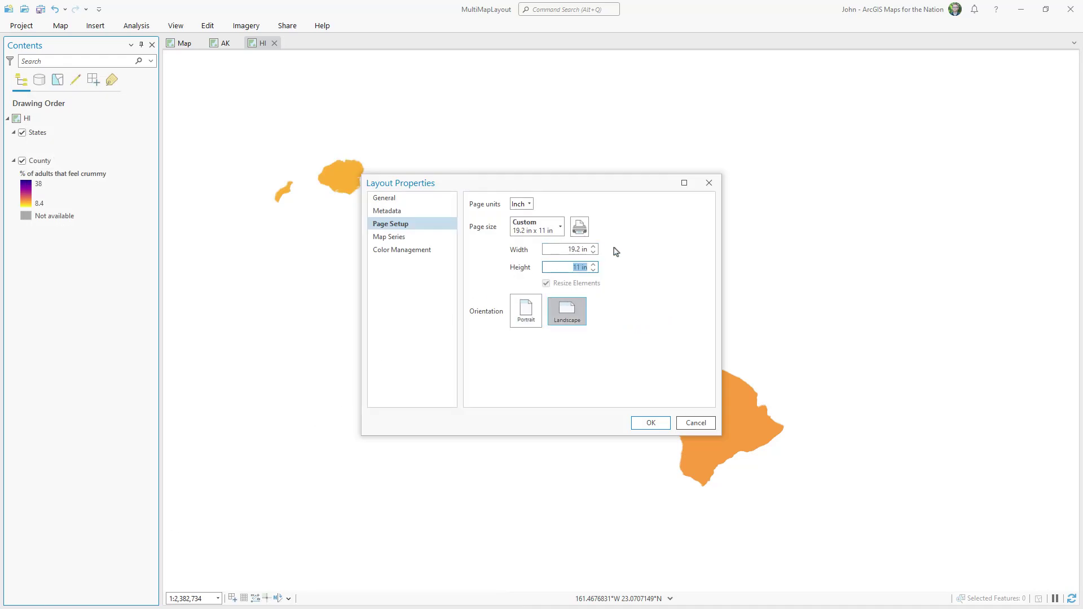
click(655, 423)
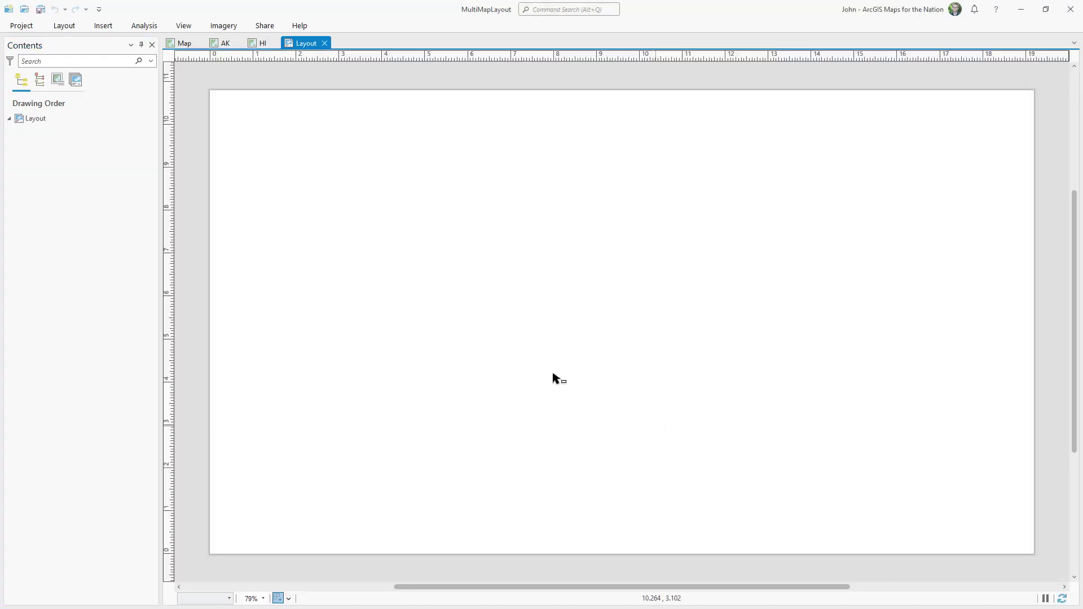
- Insert a map frame of the main Map spanning the page from corner to corner
click(106, 29)
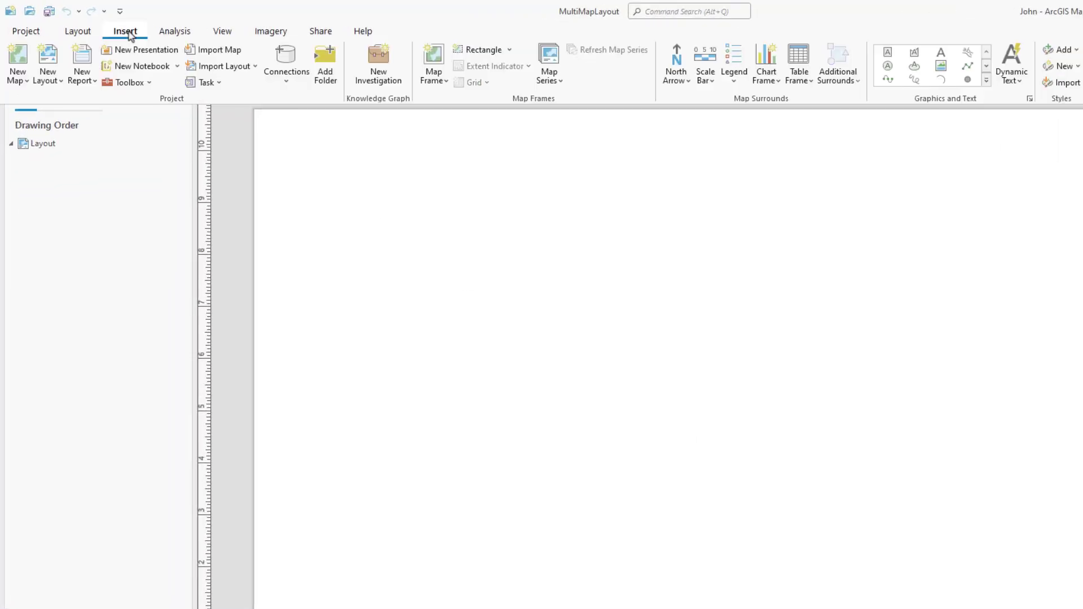
click(432, 82)
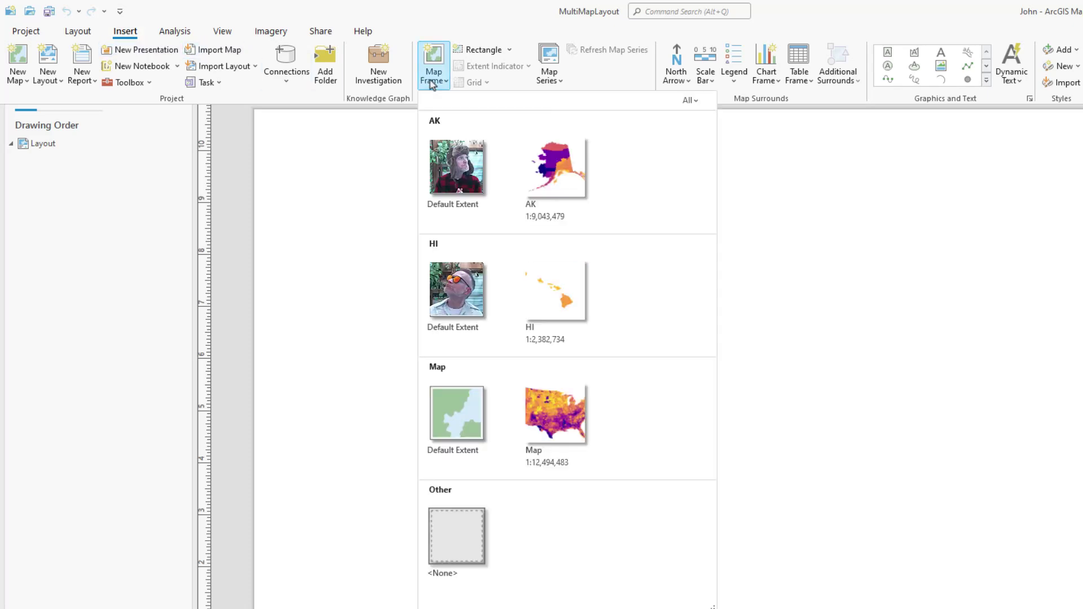
click(554, 395)
drag(254, 110, 1082, 607)
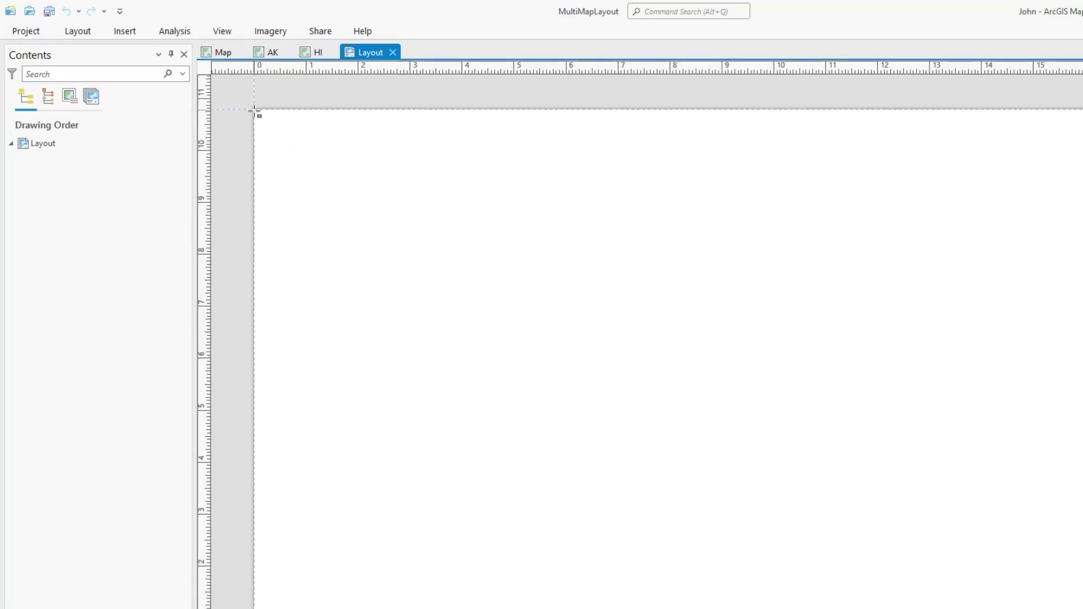
drag(948, 502, 1035, 553)
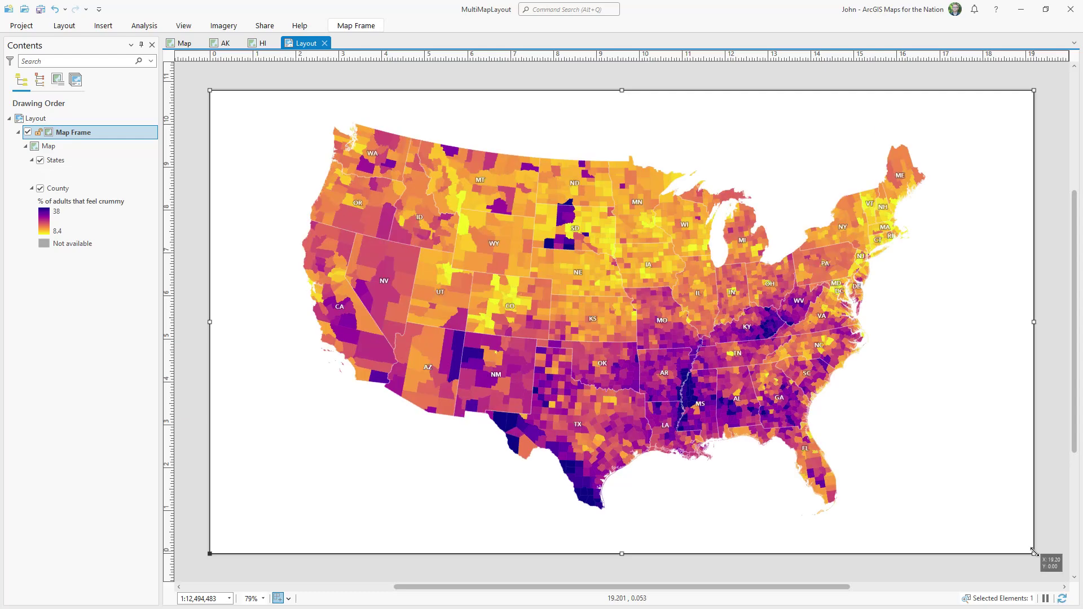
- Activate the map frame, then pan and zoom in on the lower 48 states
right_click(764, 410)
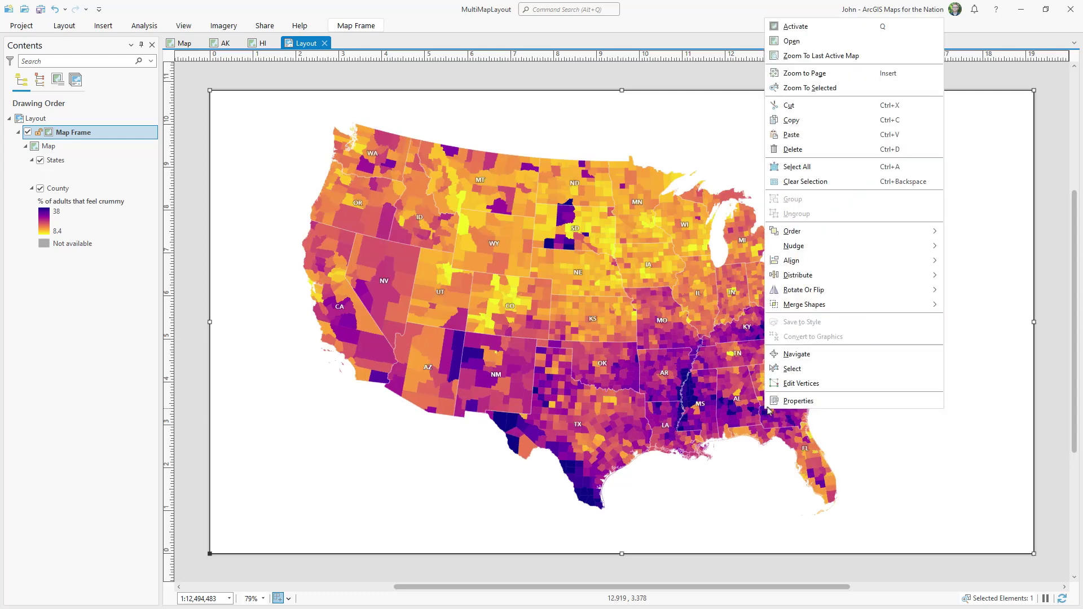
click(805, 27)
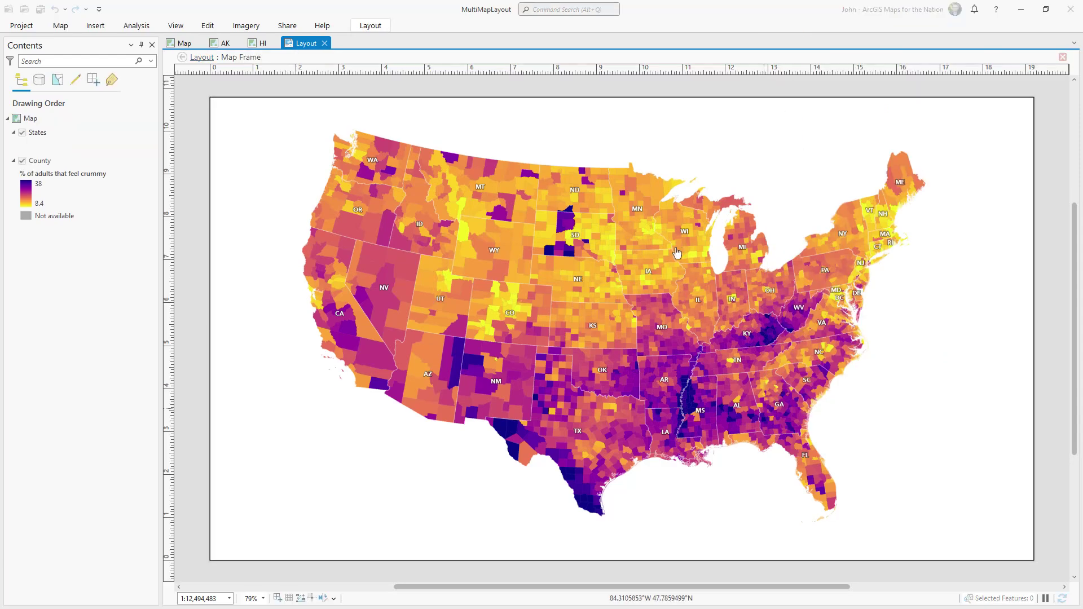
drag(601, 314, 617, 321)
scroll(617, 320, up, 1)
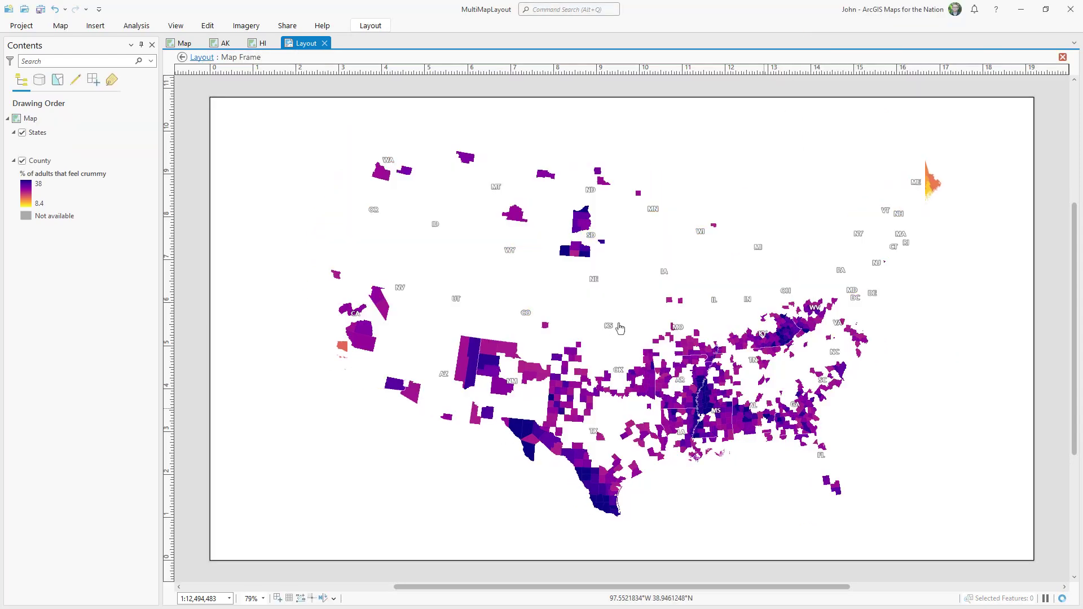
scroll(626, 326, up, 1)
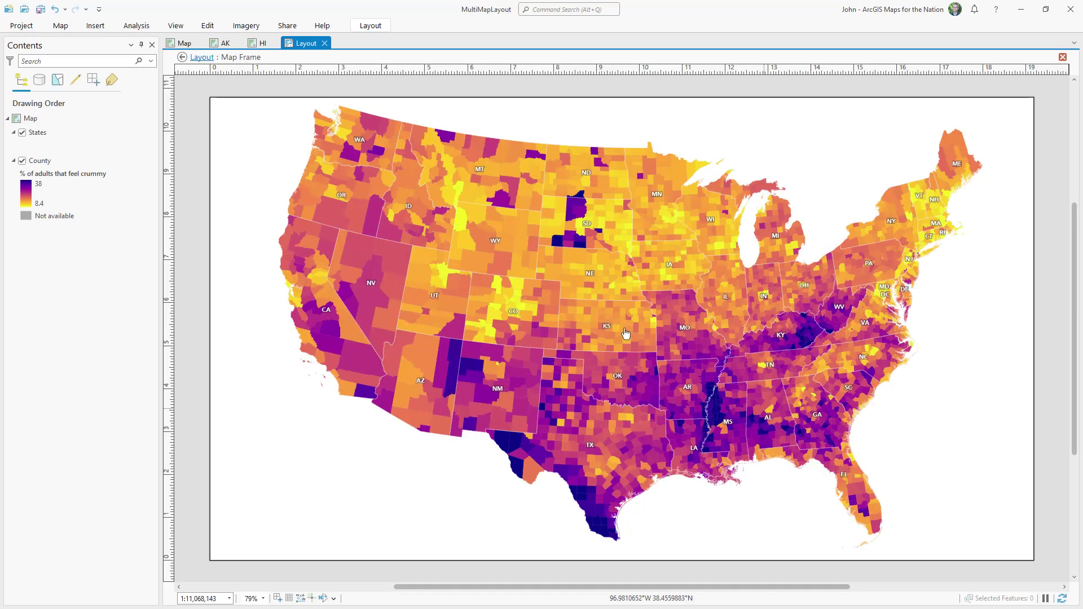
click(182, 57)
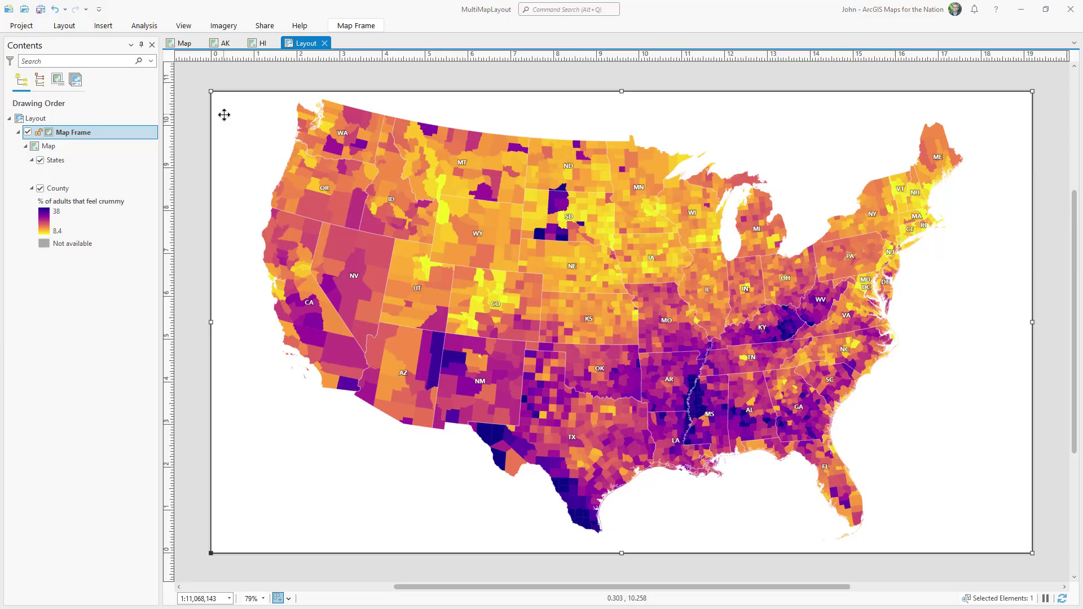
- Nudge the map frame back into place, then reactivate and exit it
drag(231, 126, 293, 154)
drag(455, 249, 410, 233)
right_click(371, 209)
click(407, 216)
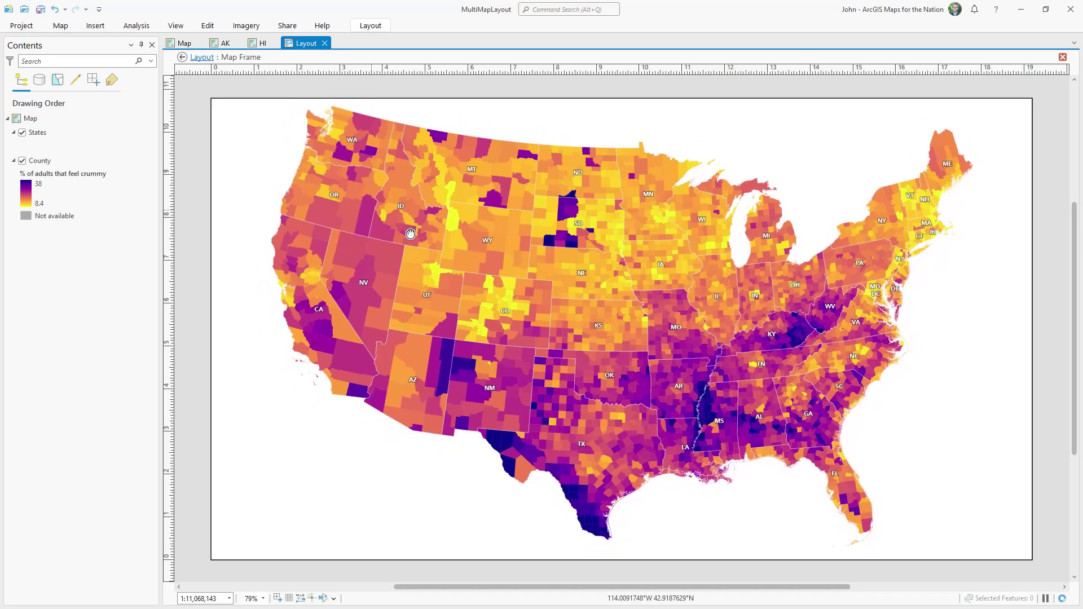
click(182, 57)
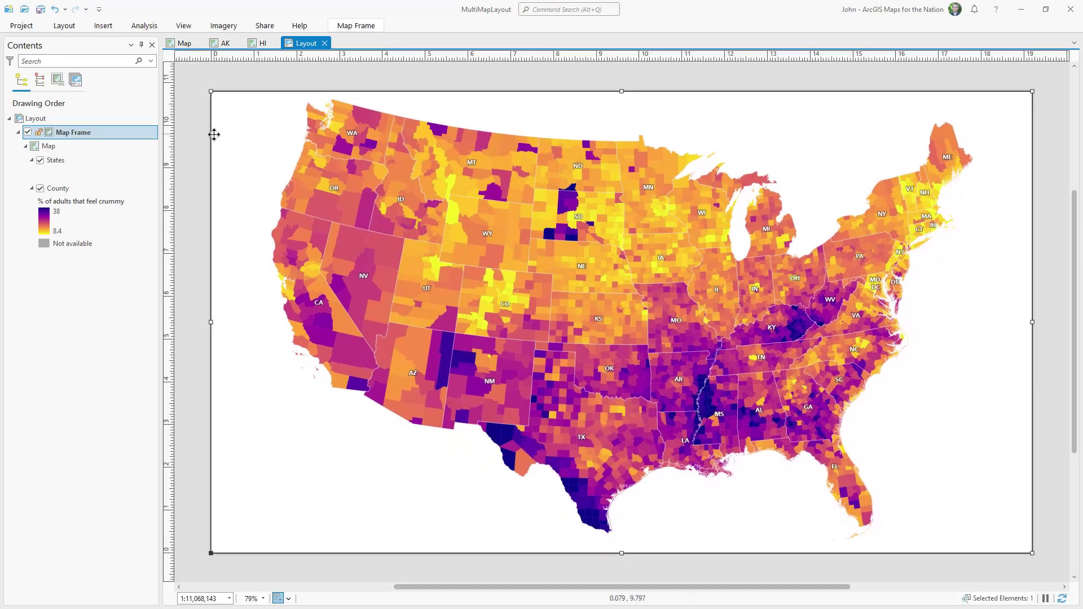
scroll(257, 159, down, 1)
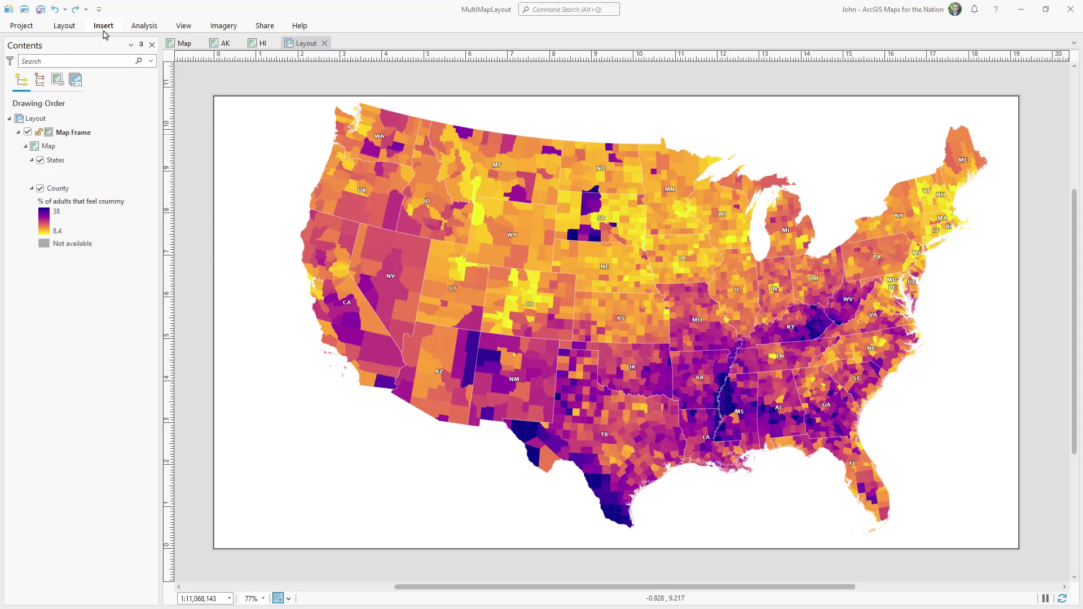
- Add a map frame of the AK map in the page's lower-left corner
click(103, 27)
click(358, 62)
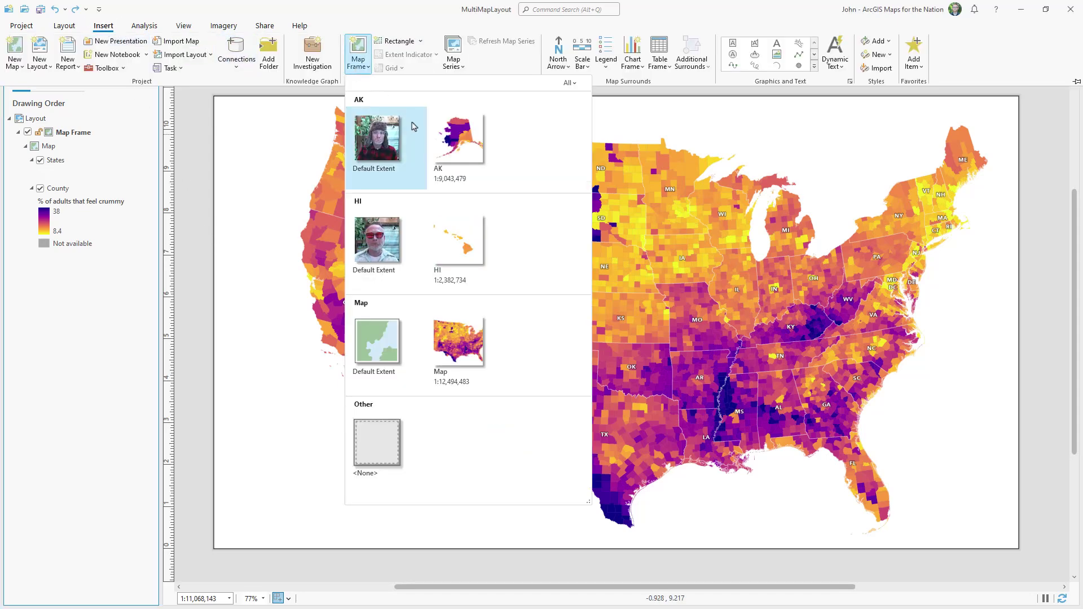
click(446, 142)
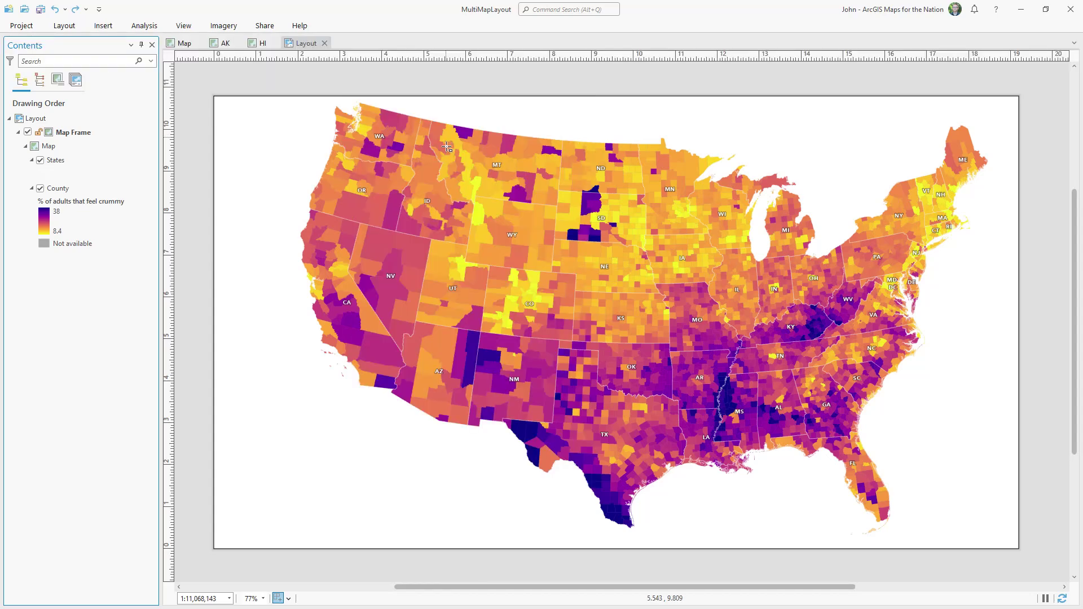
click(218, 549)
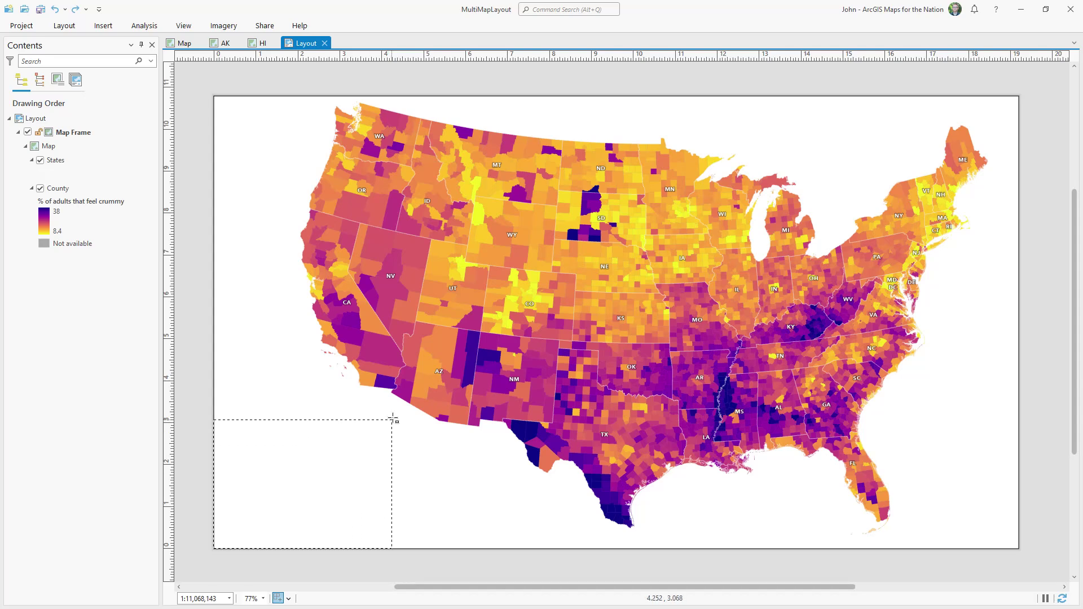
drag(407, 401, 406, 400)
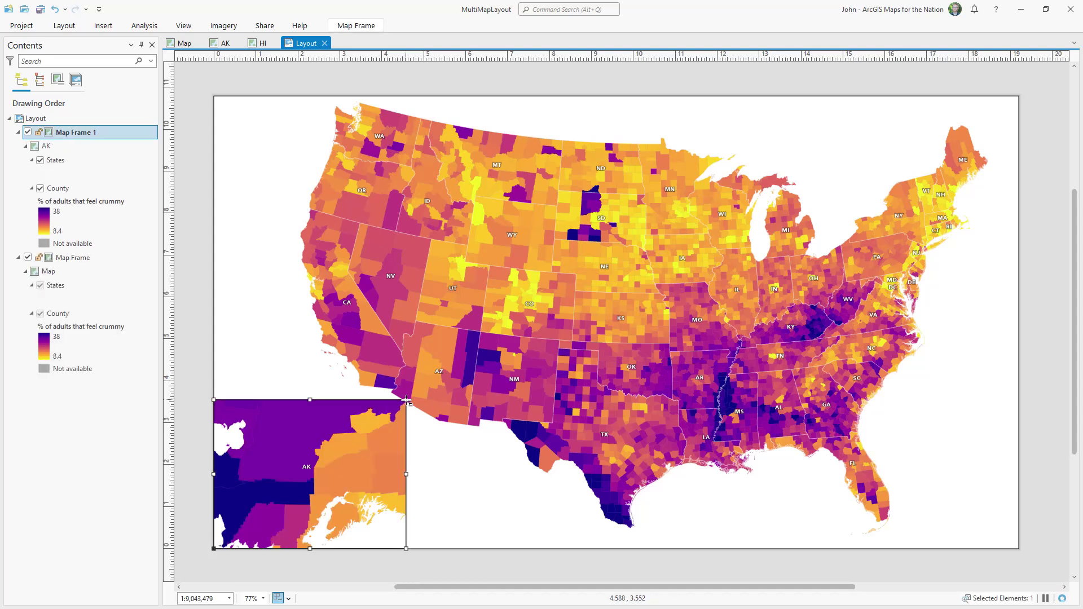
- Zoom the Alaska inset out to show all of Alaska at 1:25,339,944
right_click(340, 449)
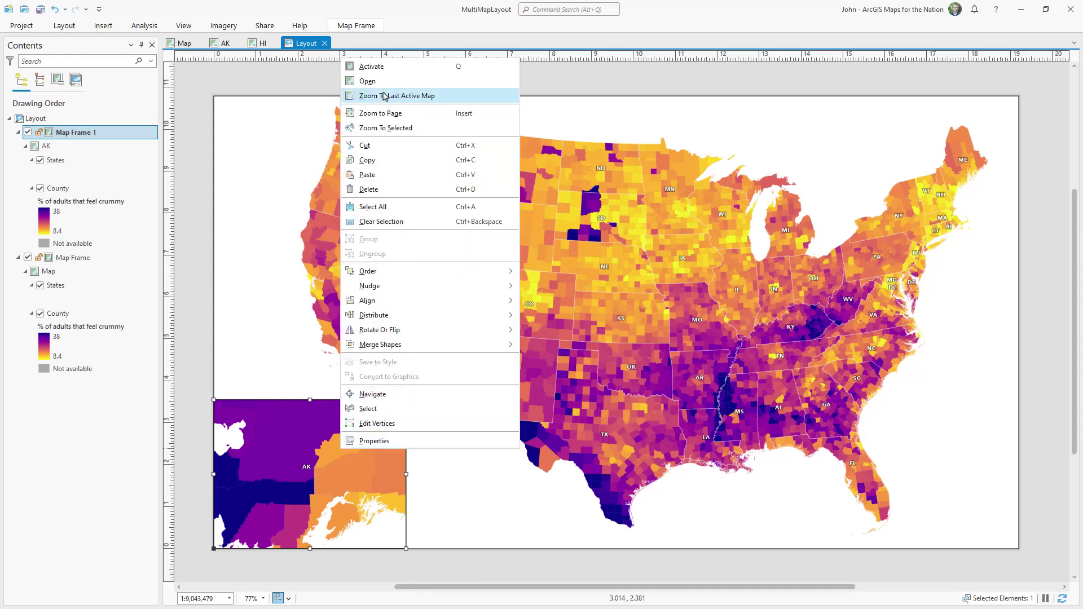
click(372, 66)
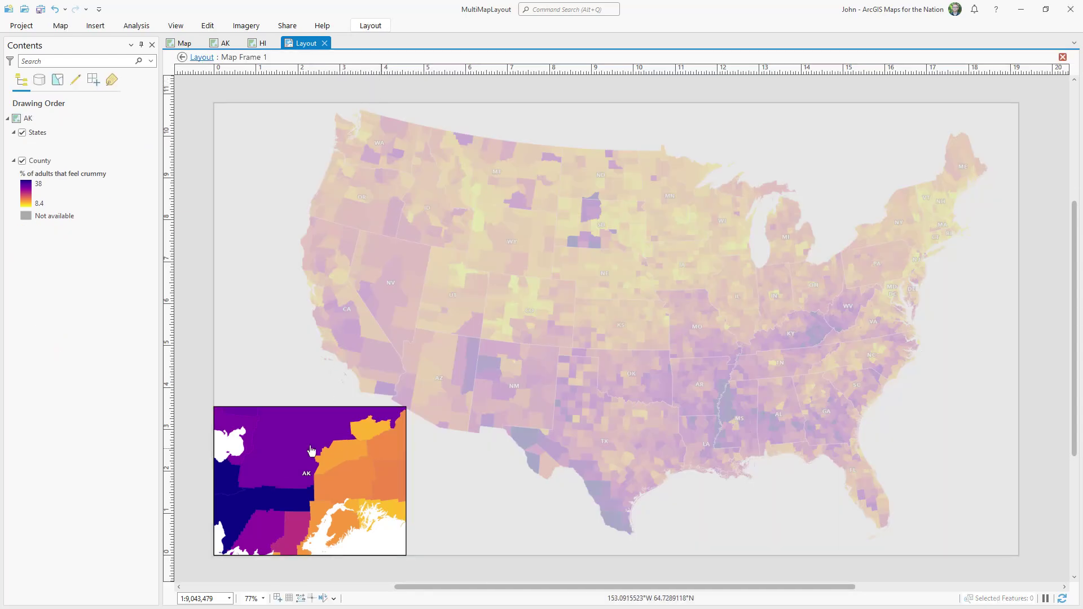
scroll(313, 462, down, 5)
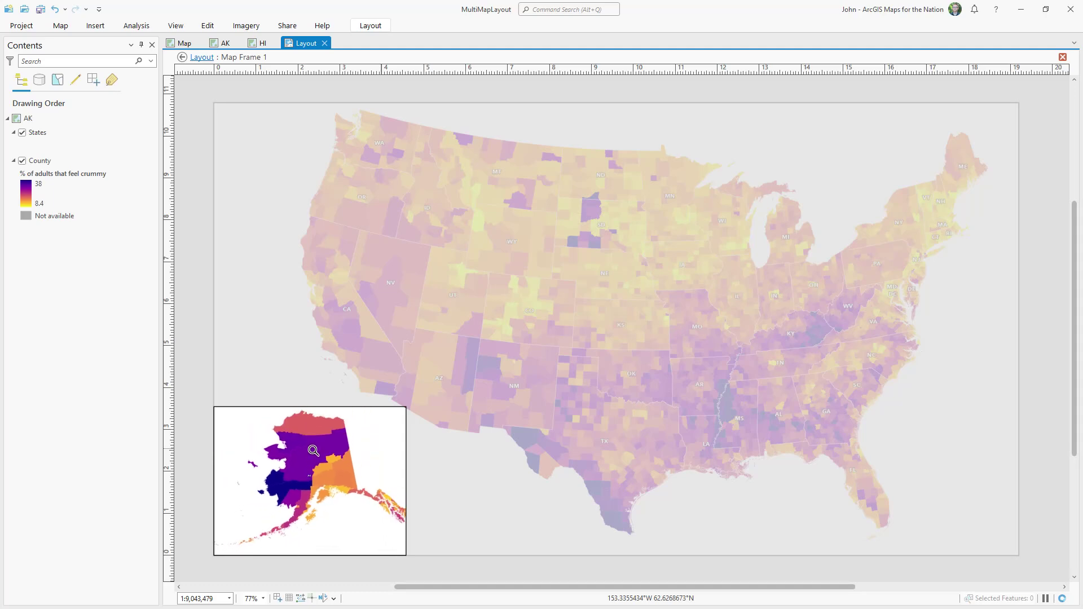
scroll(316, 449, down, 2)
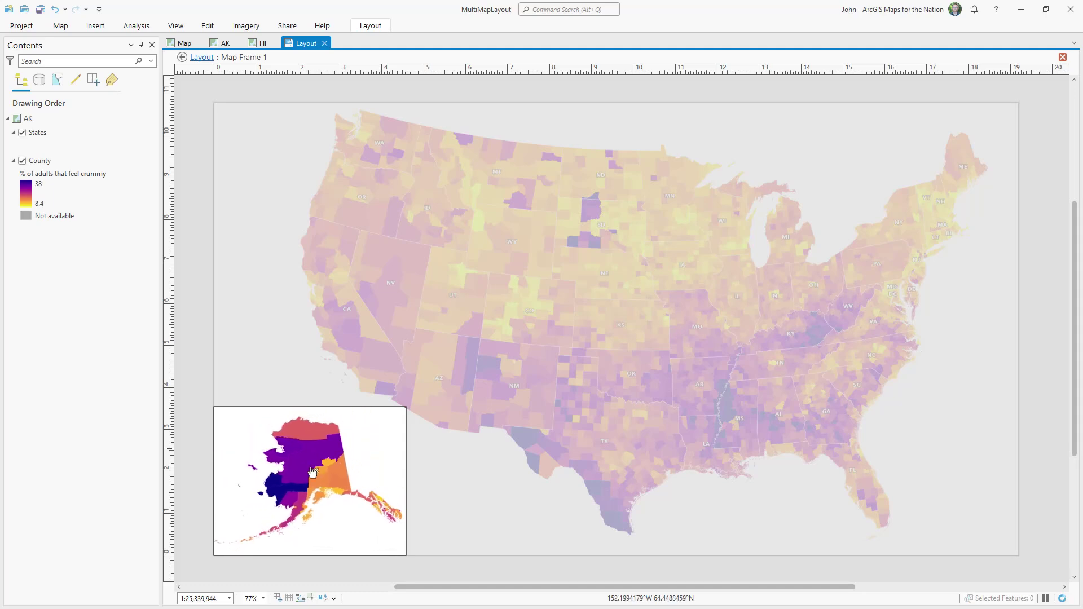
click(182, 57)
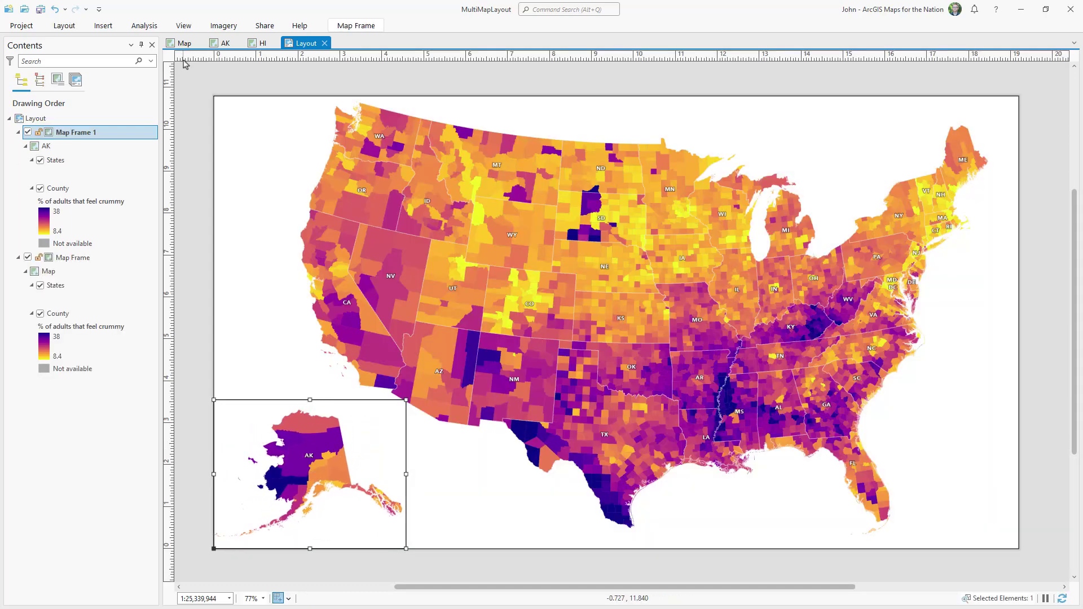
- Nudge the Alaska inset slightly up and right, then deselect it
drag(294, 481, 309, 470)
click(200, 515)
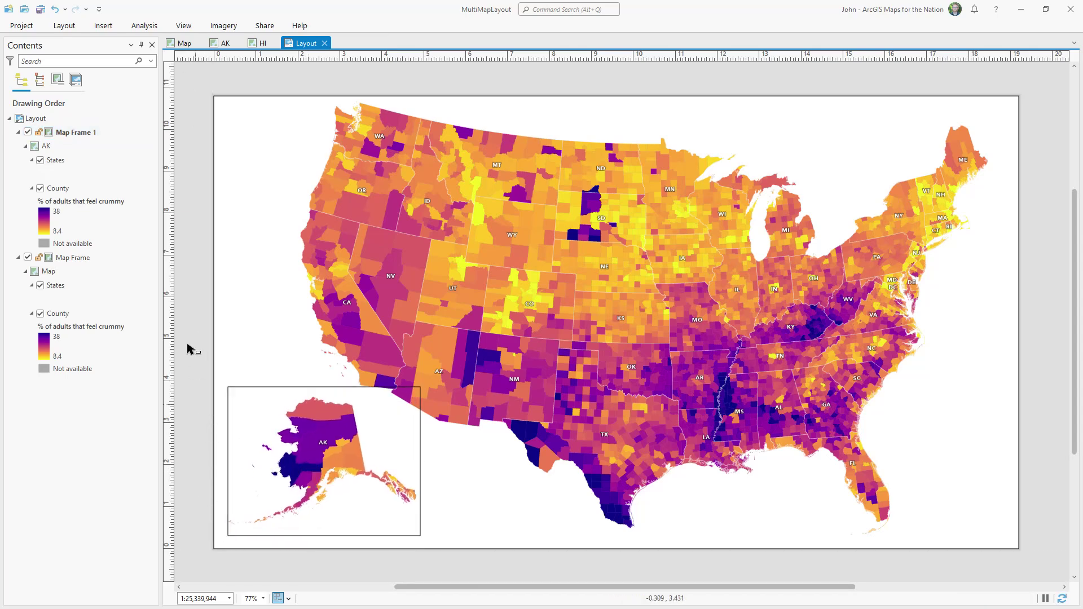
click(102, 27)
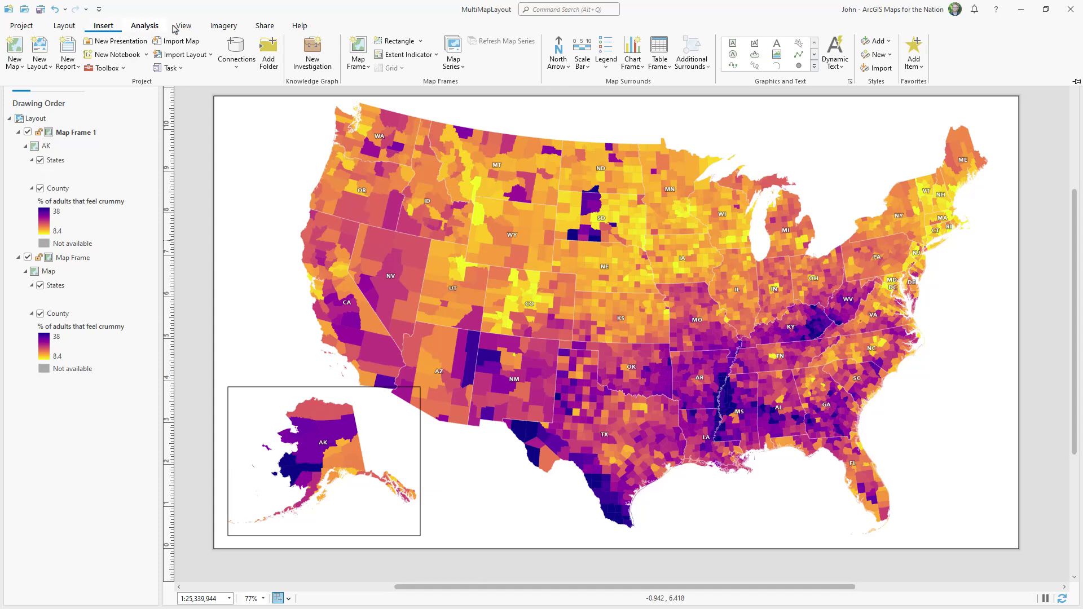
- Draw a map frame of the HI map beside the Alaska inset
click(357, 59)
click(461, 244)
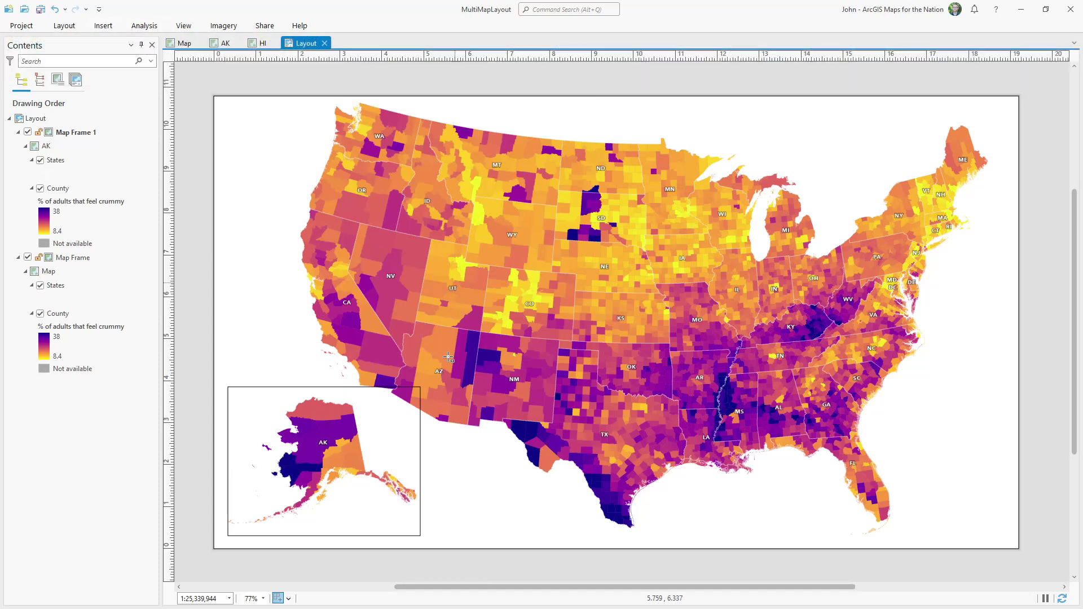
drag(420, 536, 433, 523)
drag(542, 467, 560, 461)
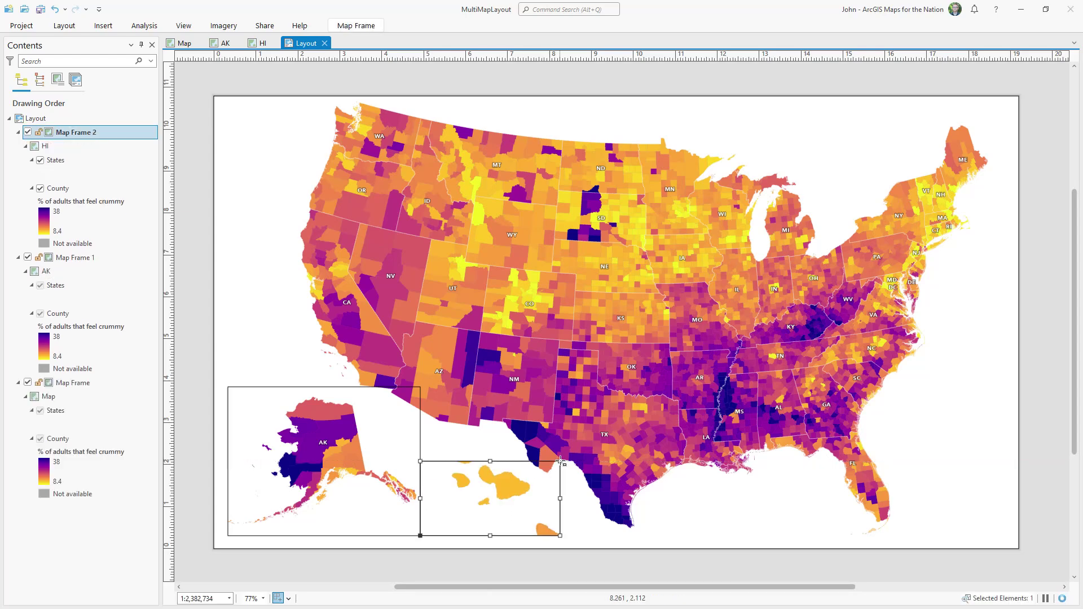
- Activate the Hawaii inset and zoom and pan to center the islands
right_click(522, 483)
click(564, 99)
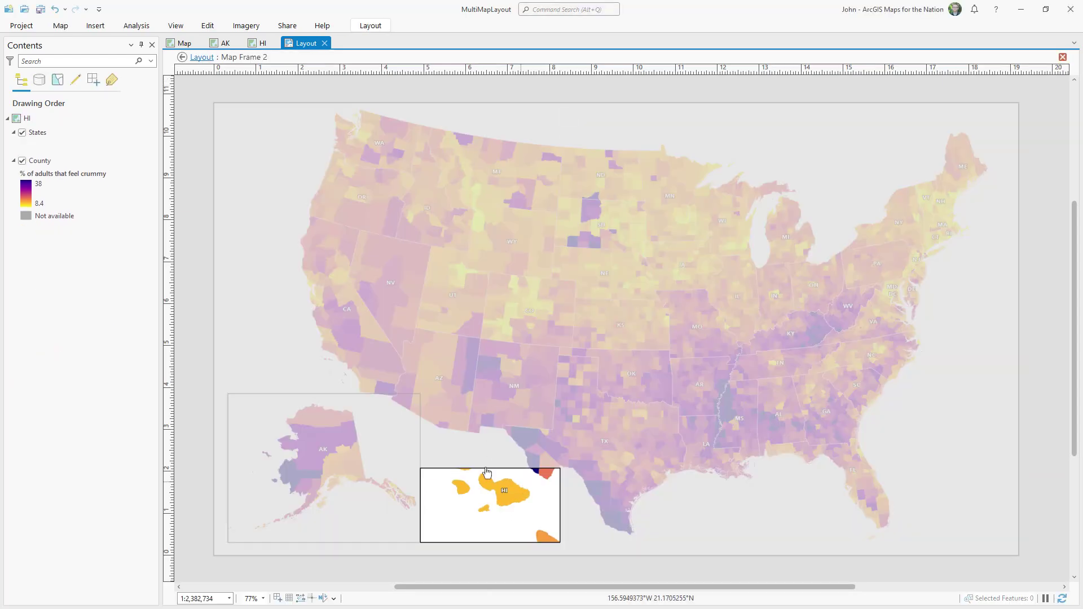
scroll(493, 505, down, 4)
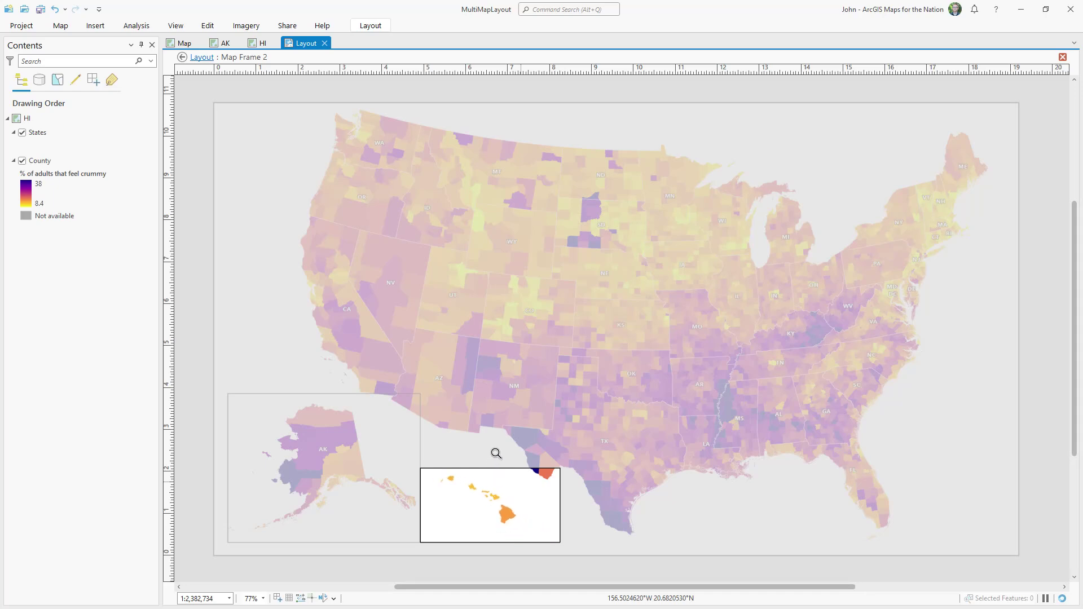
drag(488, 504, 500, 504)
scroll(499, 506, up, 1)
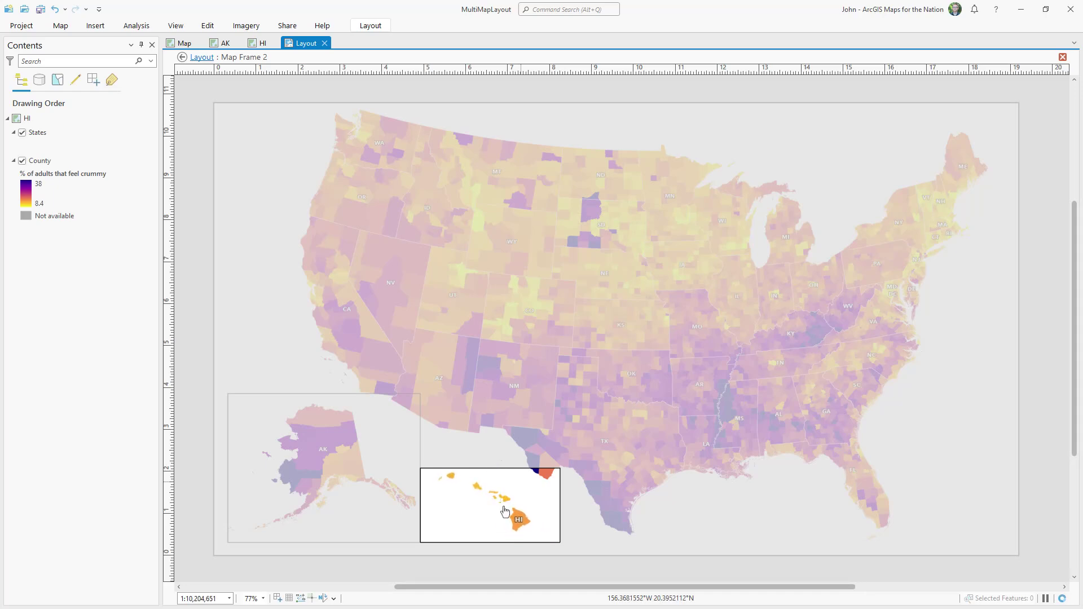
click(181, 58)
- Narrow the Hawaii inset from its right side and re-fit the islands at 1:10,204,651
click(193, 198)
click(471, 471)
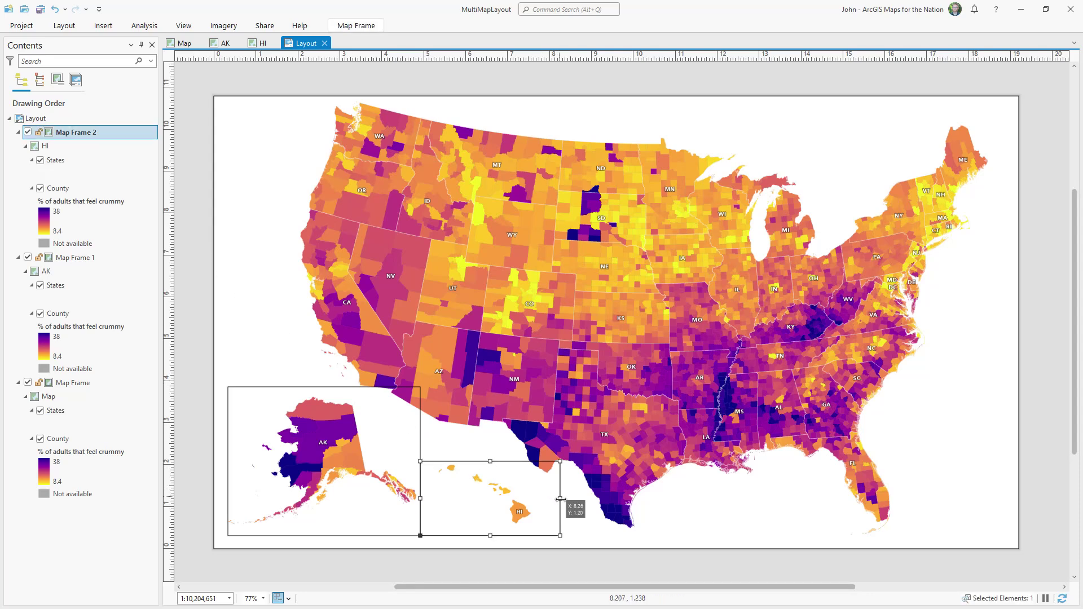
drag(560, 500, 545, 500)
right_click(508, 505)
click(531, 116)
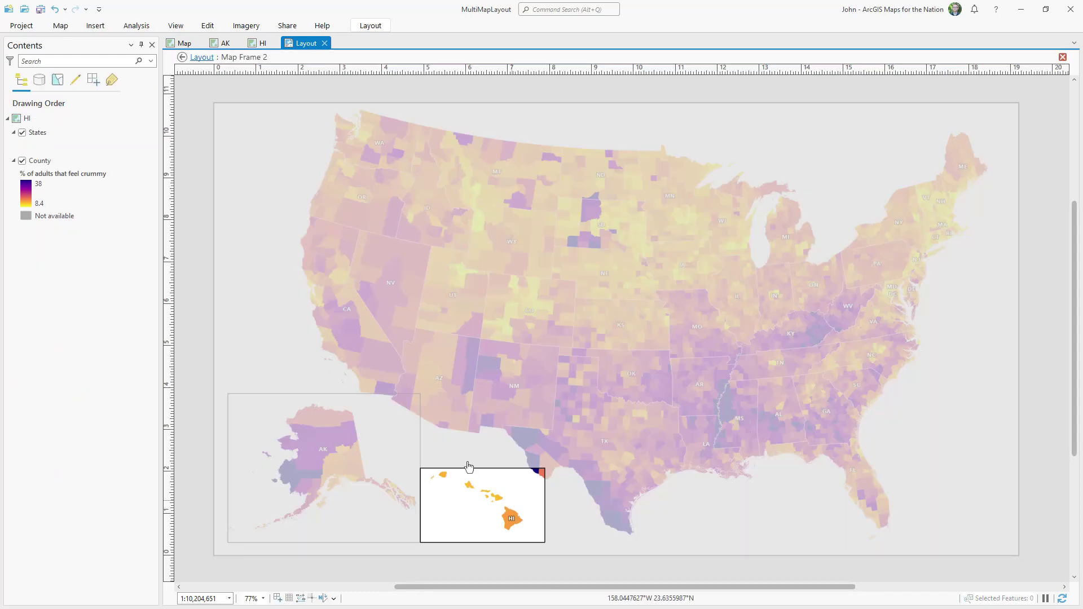
drag(473, 490, 480, 491)
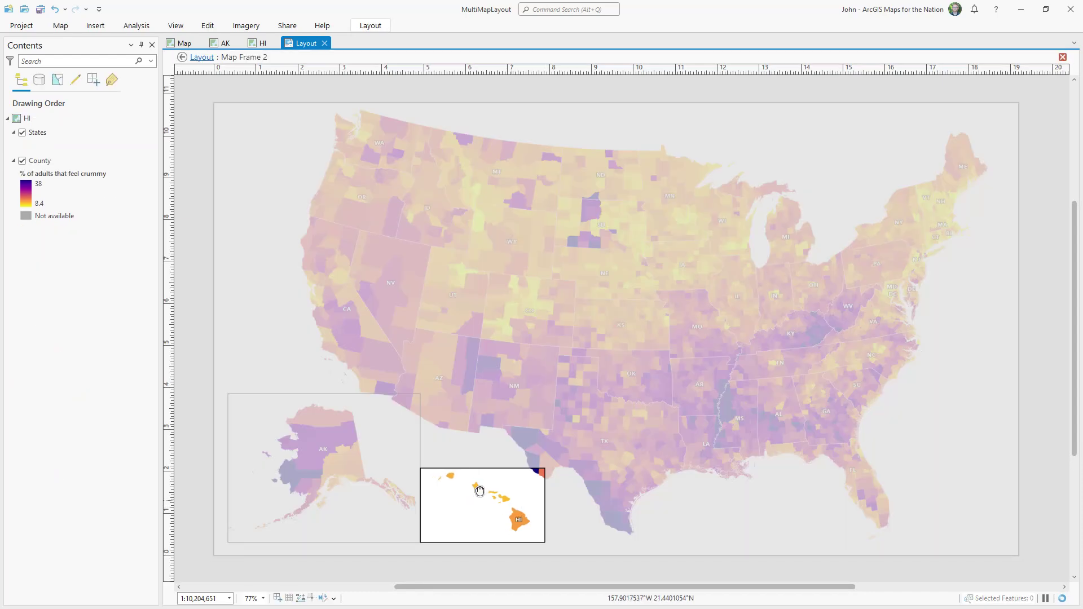
click(183, 58)
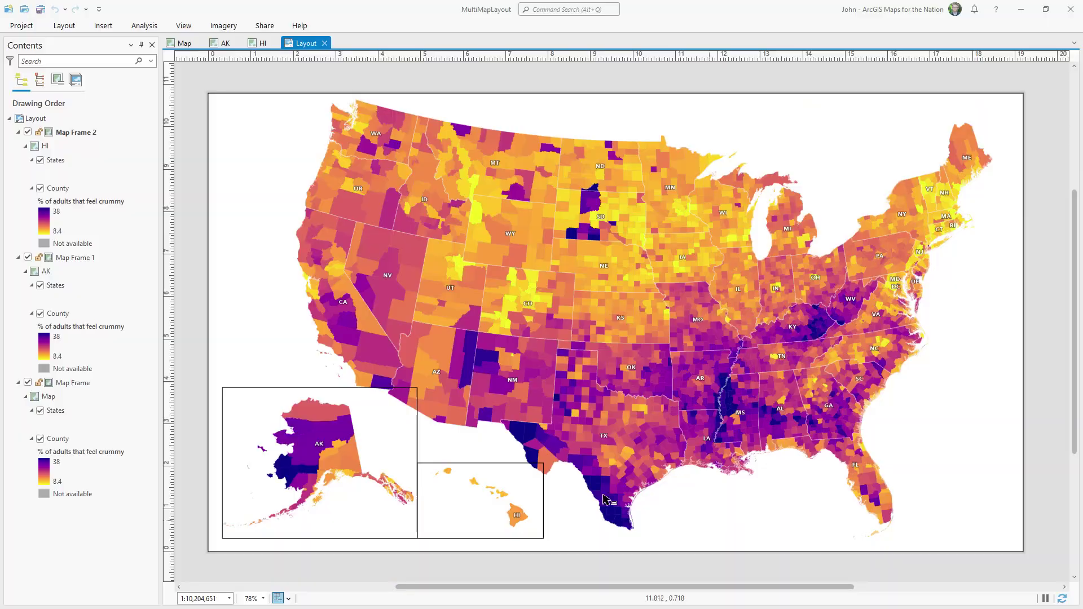
click(330, 435)
right_click(330, 431)
click(348, 424)
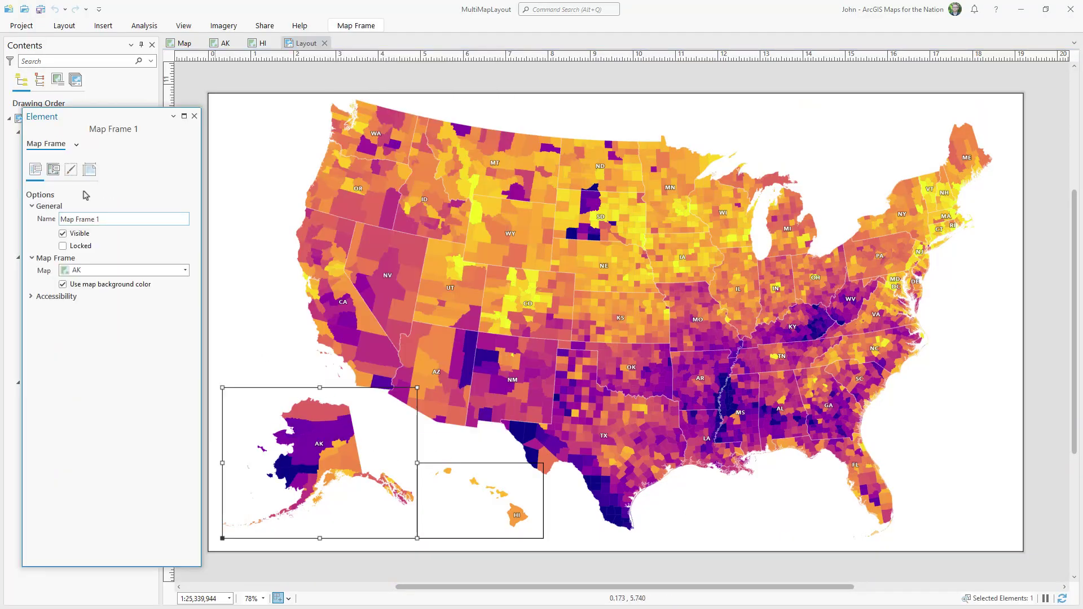
click(71, 170)
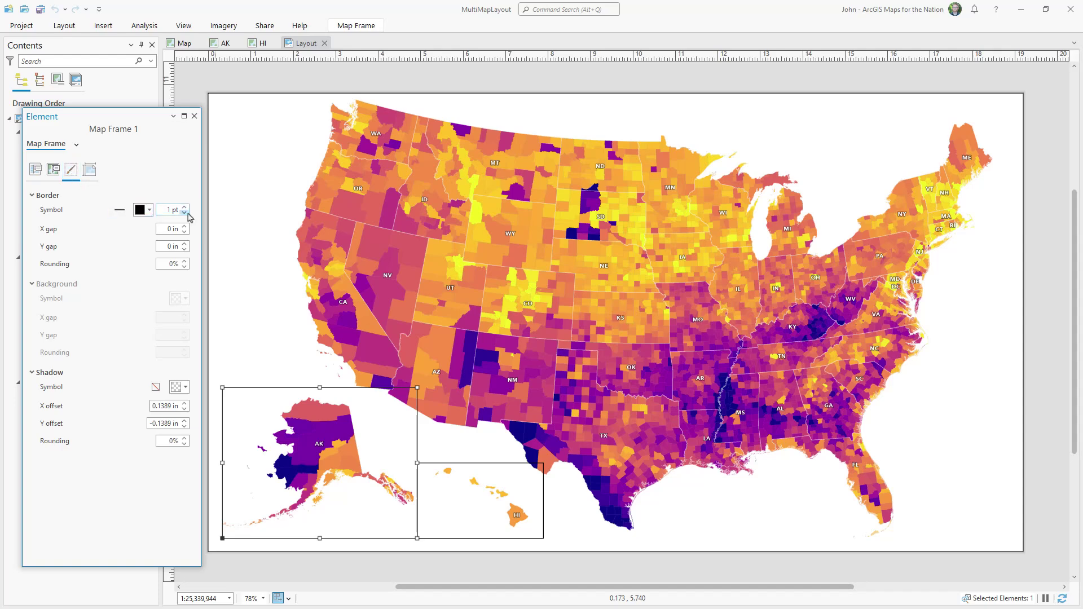
click(265, 569)
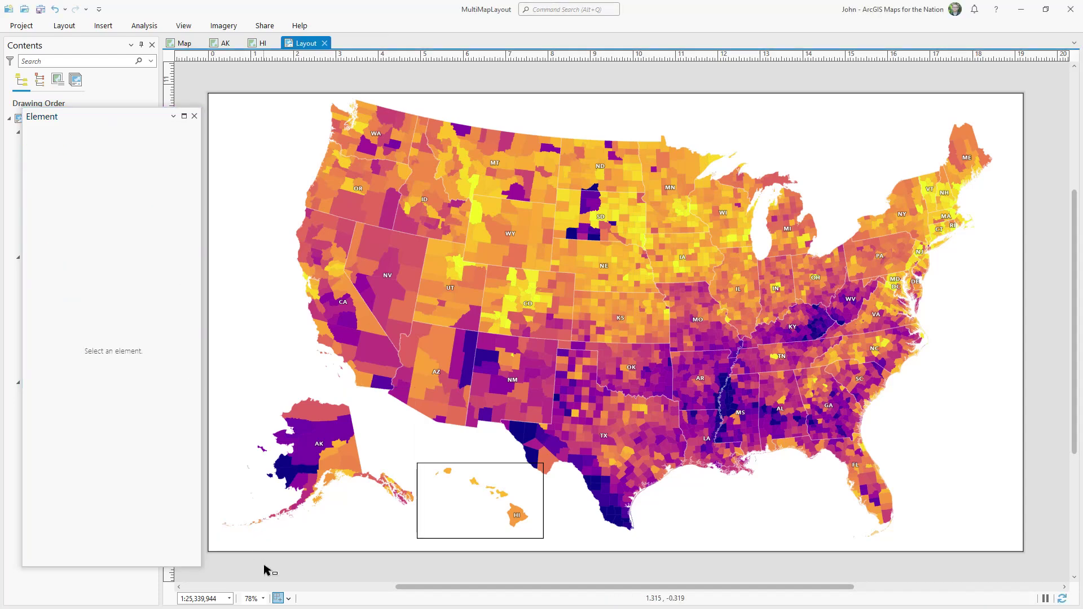
click(495, 498)
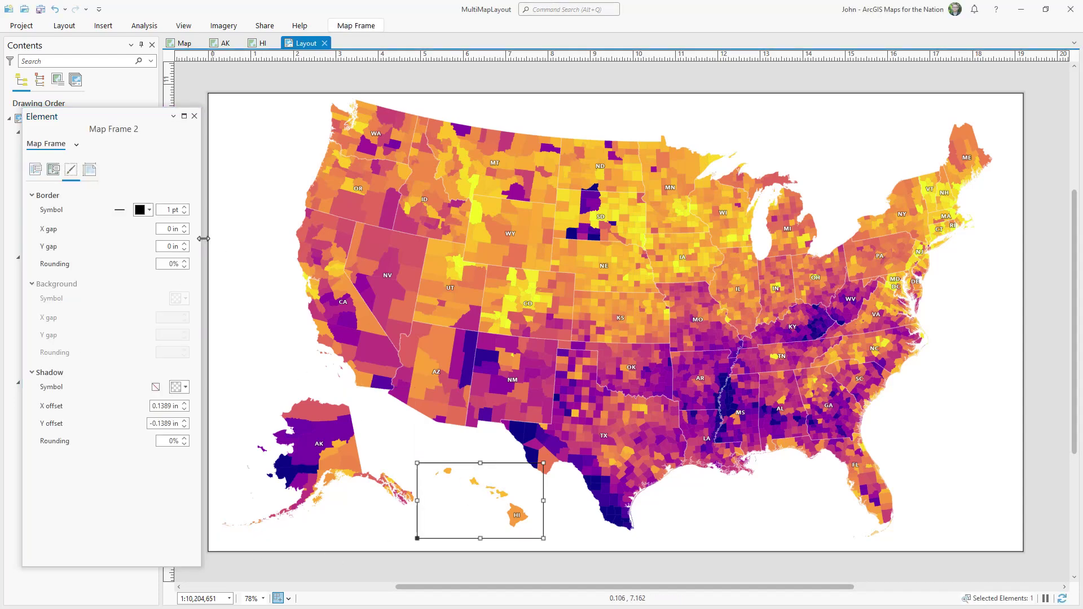
click(295, 568)
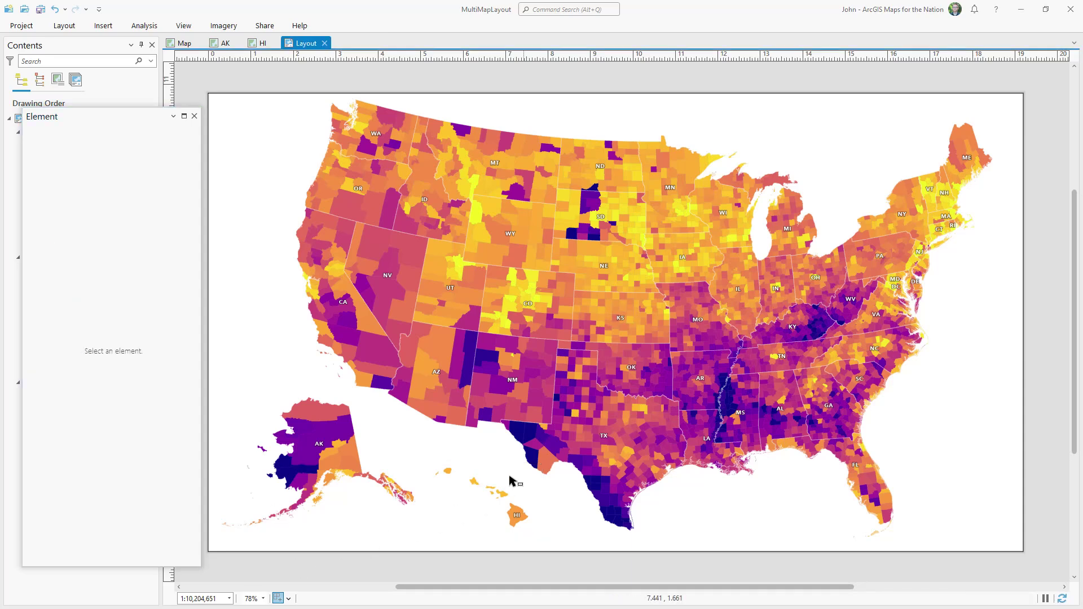
click(315, 425)
click(185, 207)
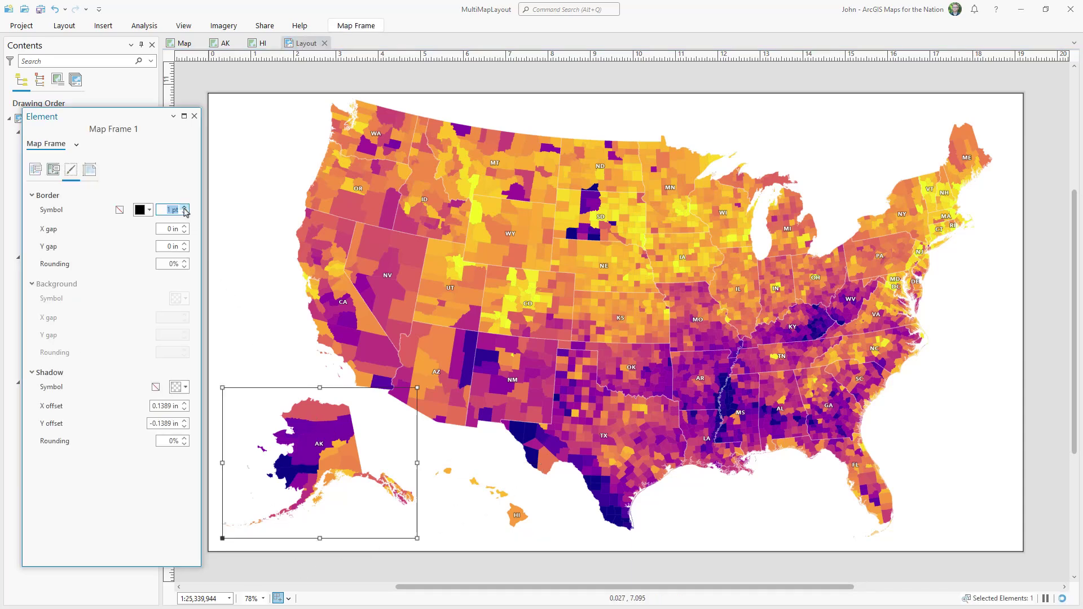
click(498, 510)
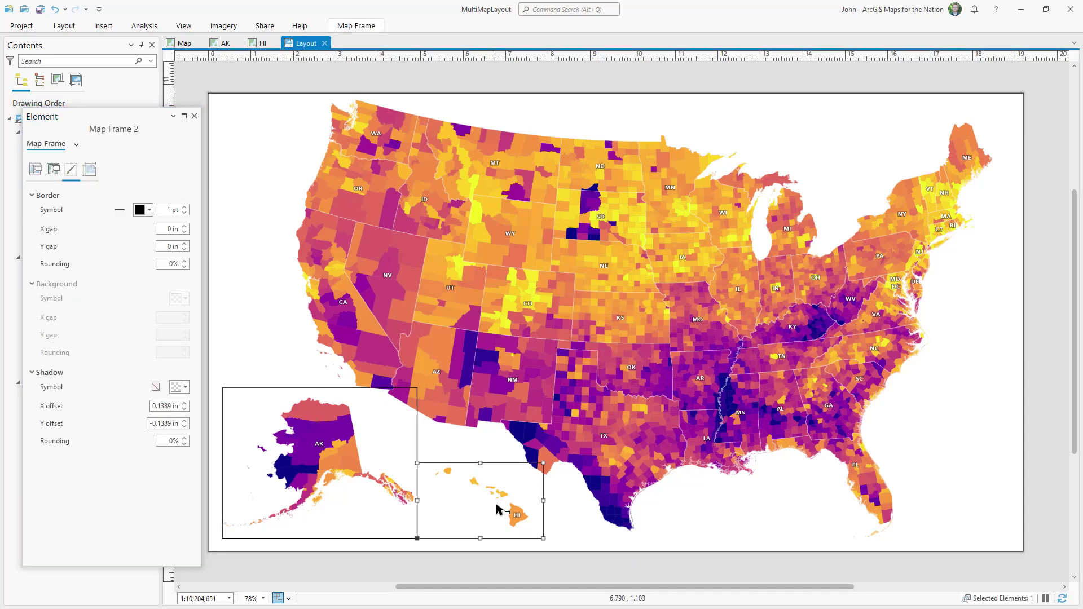
click(185, 208)
click(194, 116)
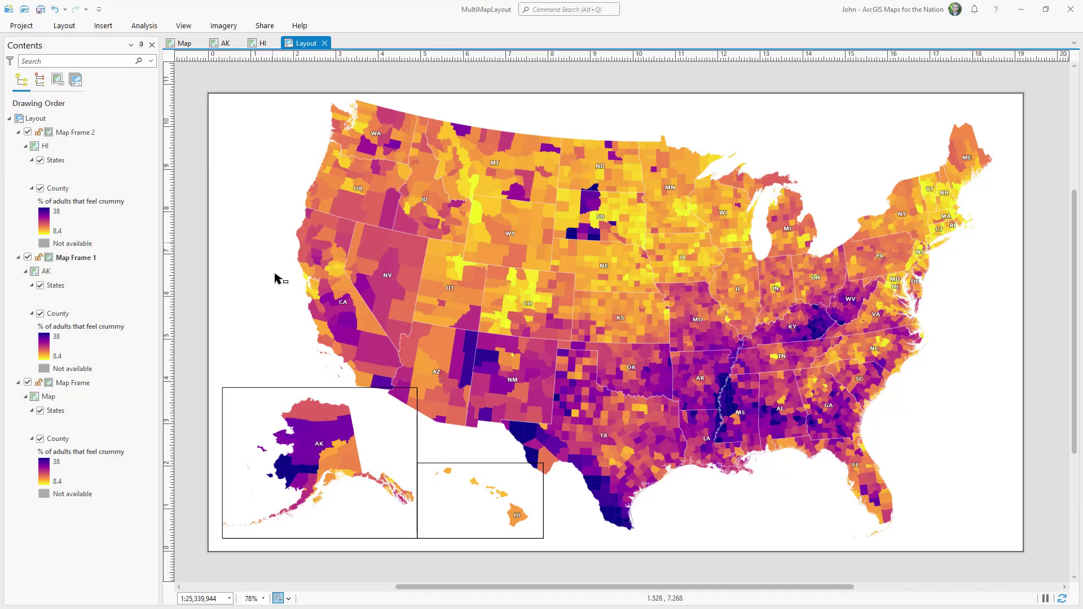
- Cut the Alaska frame's top-right corner diagonally by adding a vertex and deleting the corner
click(314, 434)
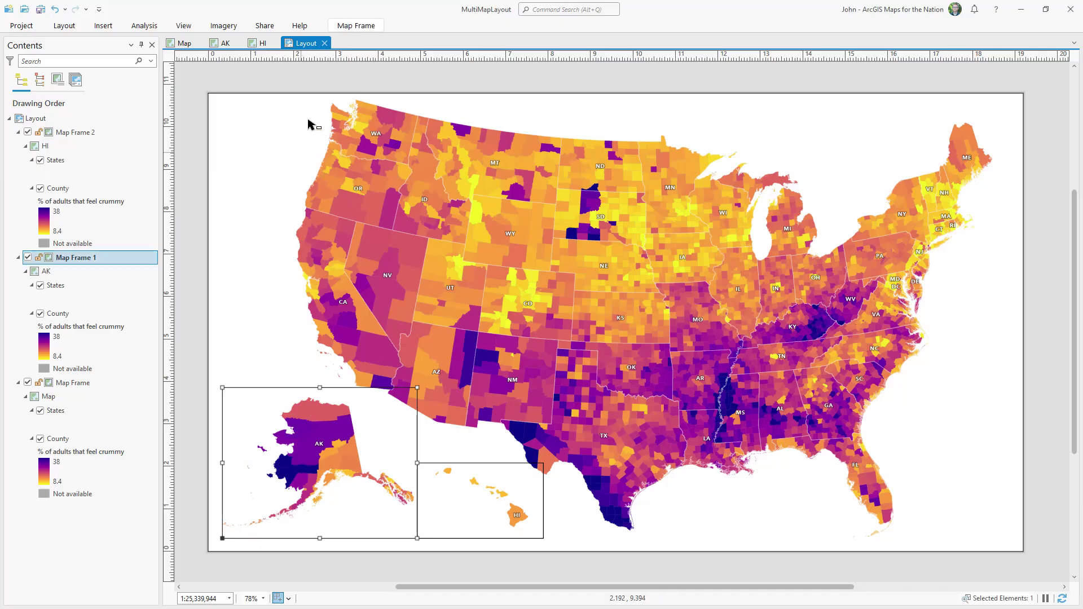
click(355, 25)
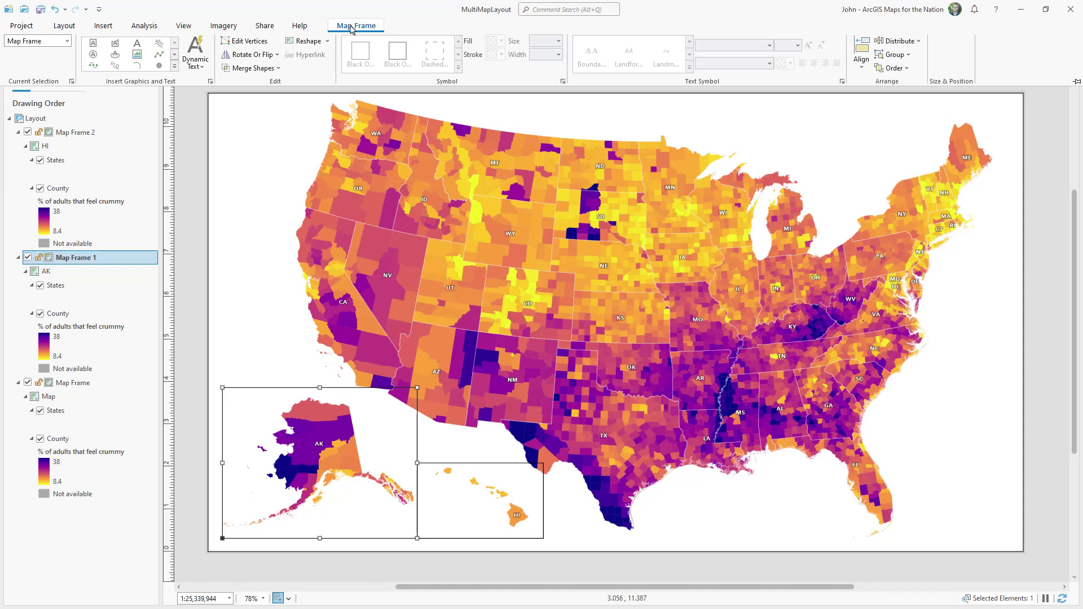
click(239, 42)
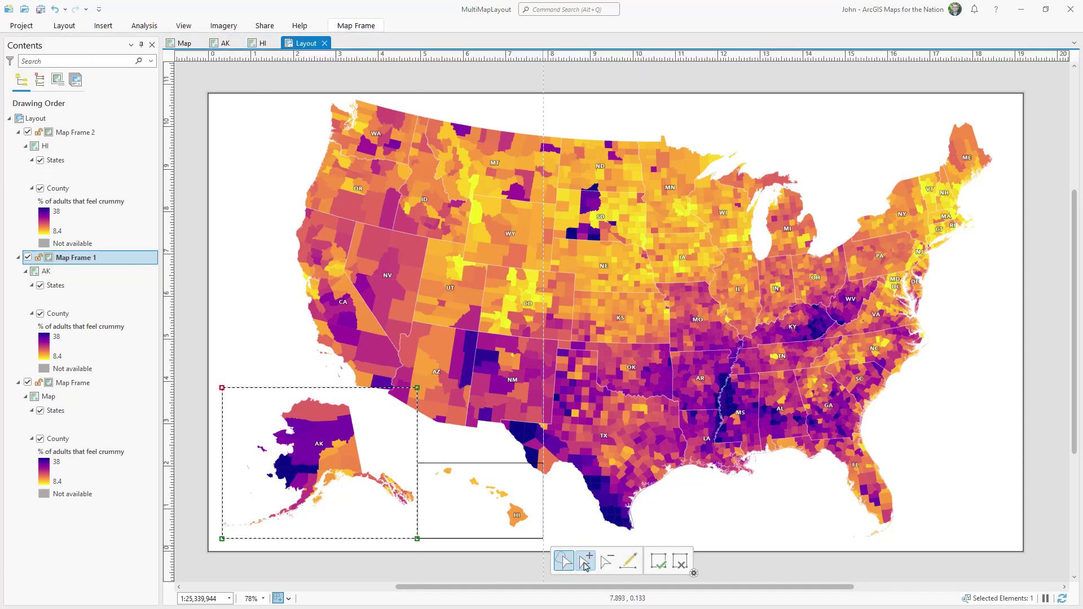
click(584, 562)
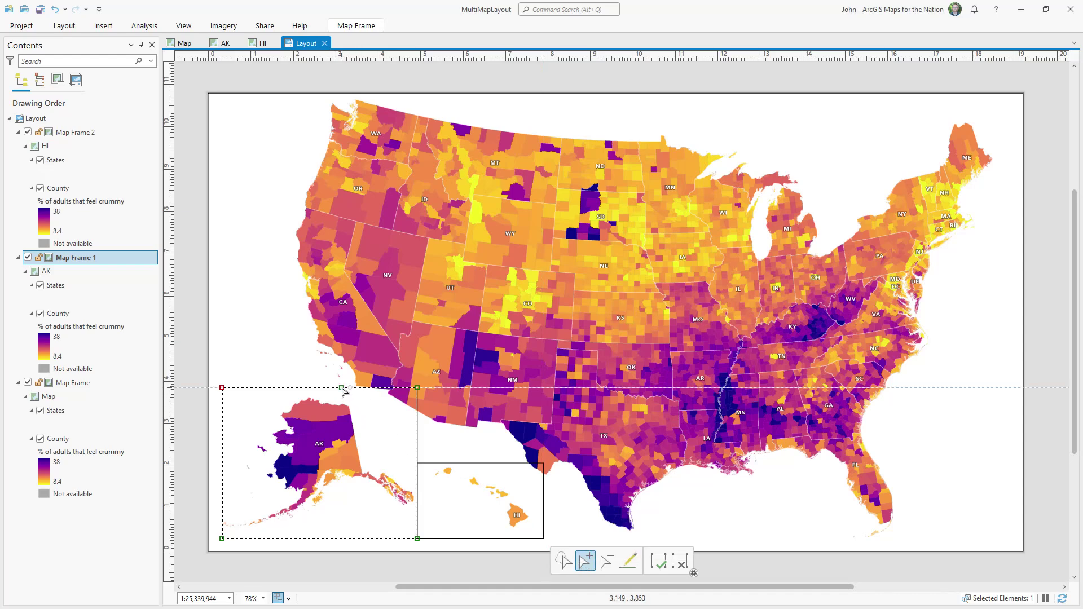
click(417, 462)
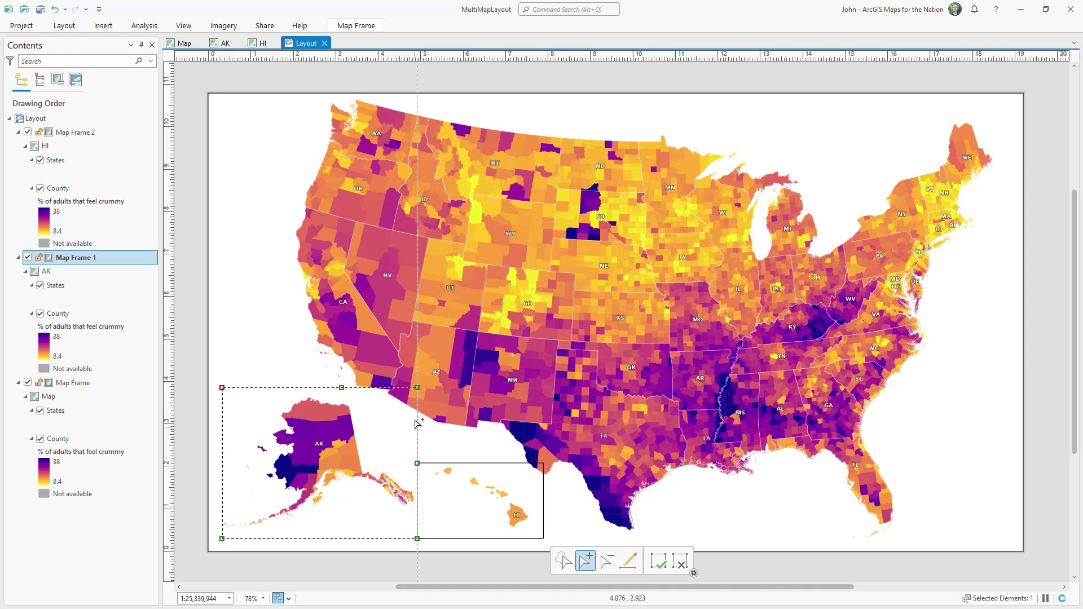
right_click(416, 387)
click(449, 396)
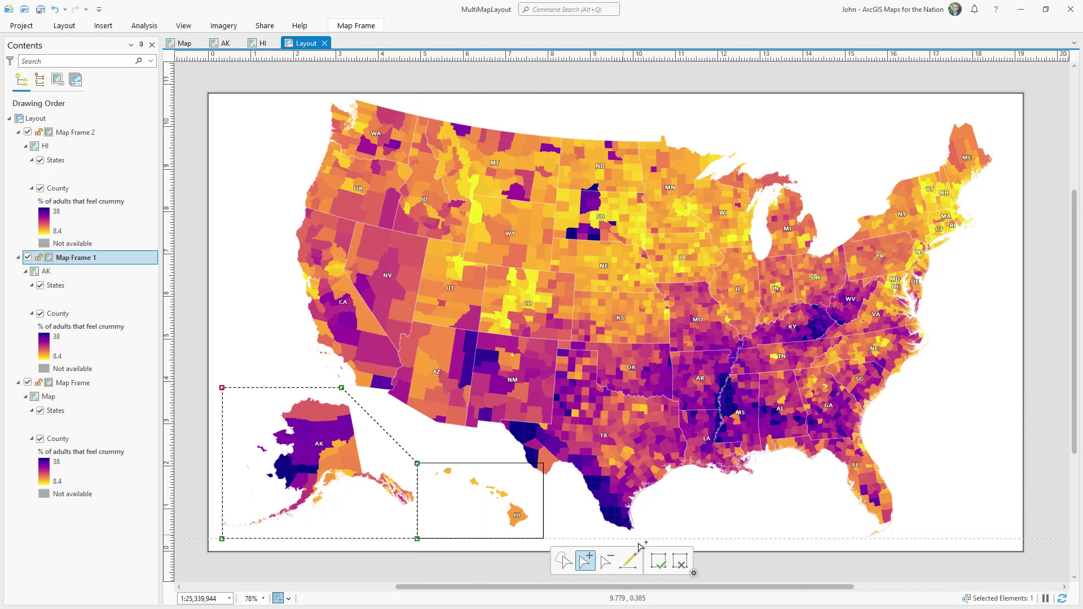
click(658, 562)
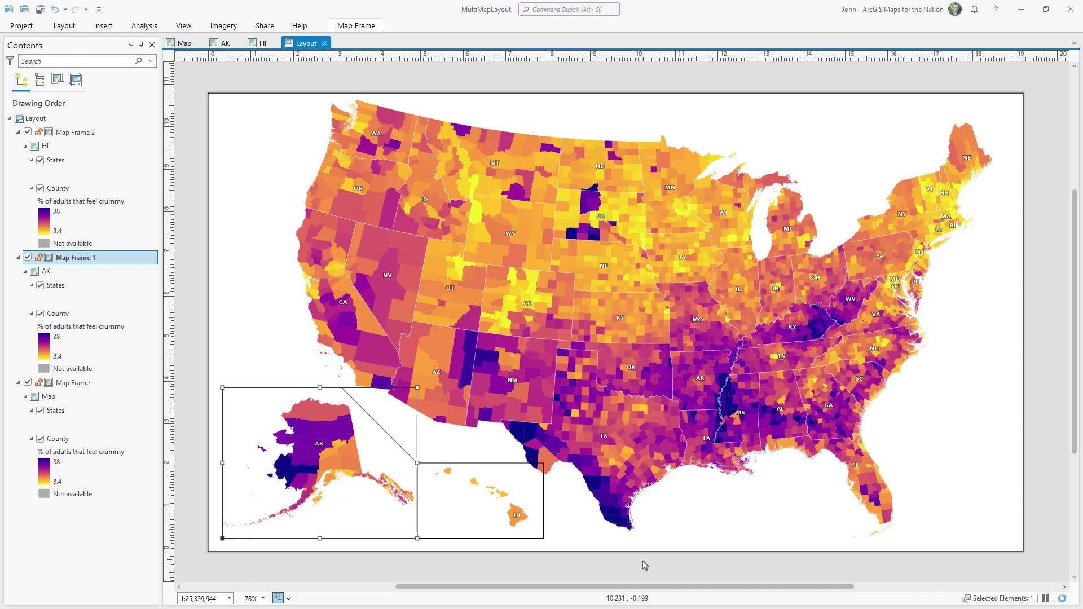
click(644, 564)
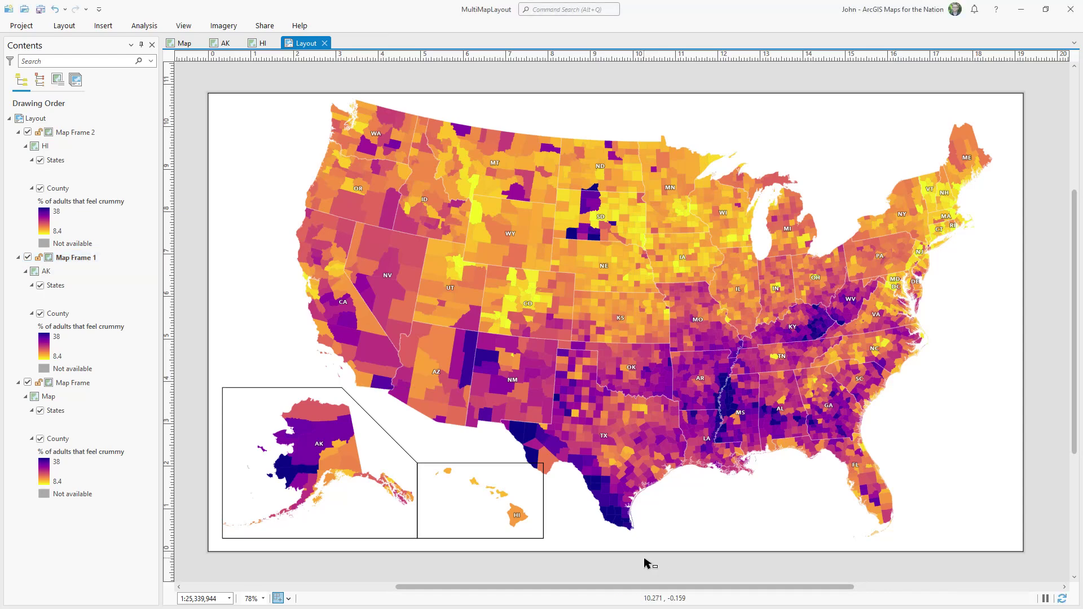
- Cut the Hawaii frame's top-right corner diagonally with a new top-edge vertex
click(449, 485)
click(356, 26)
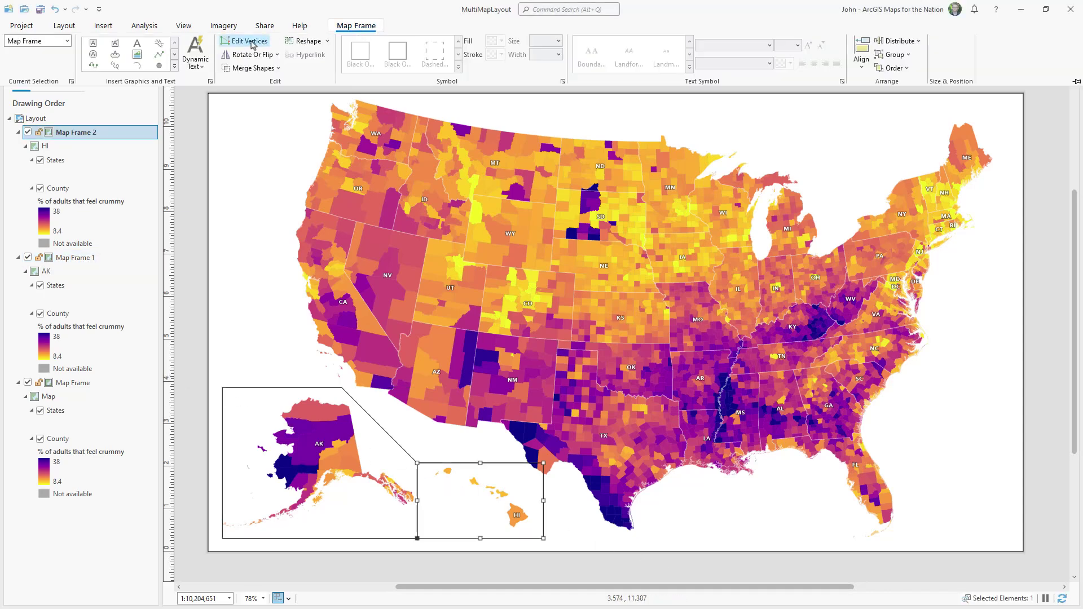
click(248, 37)
click(584, 559)
click(508, 463)
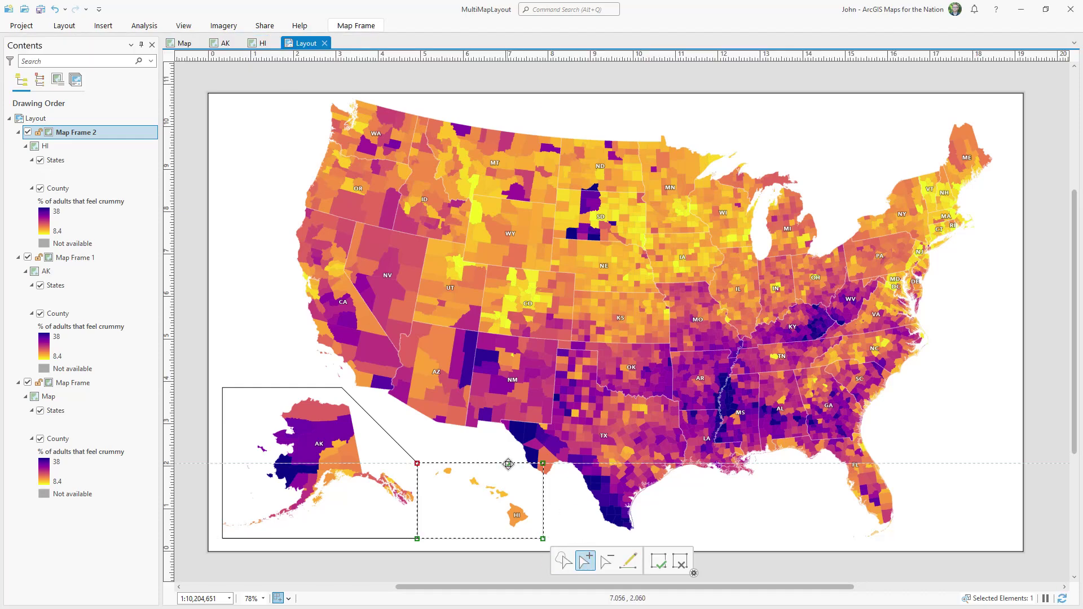
right_click(543, 464)
click(555, 477)
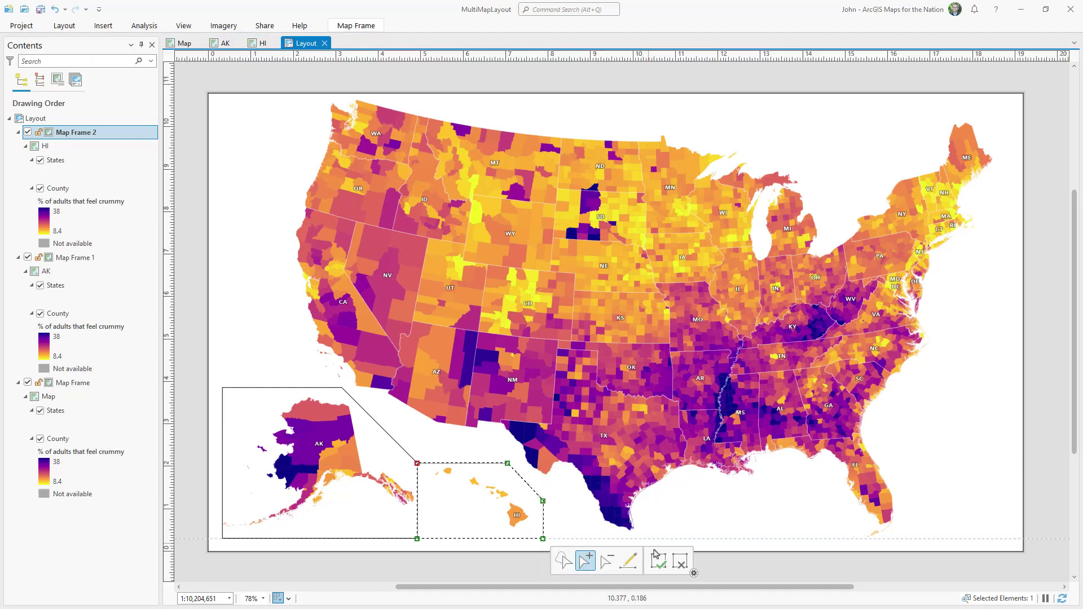
click(657, 560)
click(652, 572)
click(352, 454)
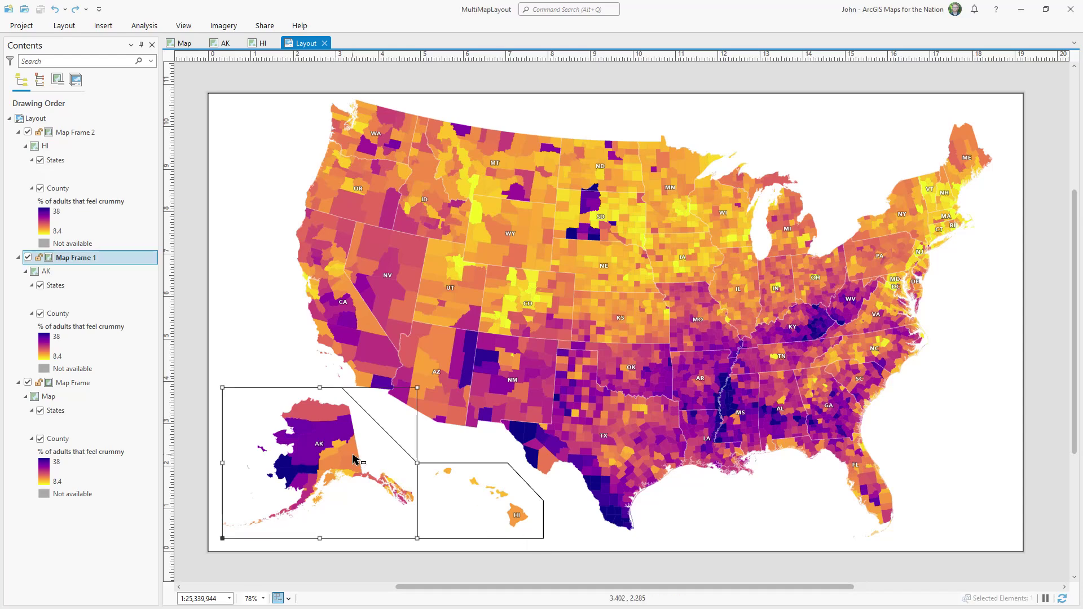
right_click(353, 454)
- Change the Alaska and Hawaii frame borders from black to a light grey swatch
click(369, 479)
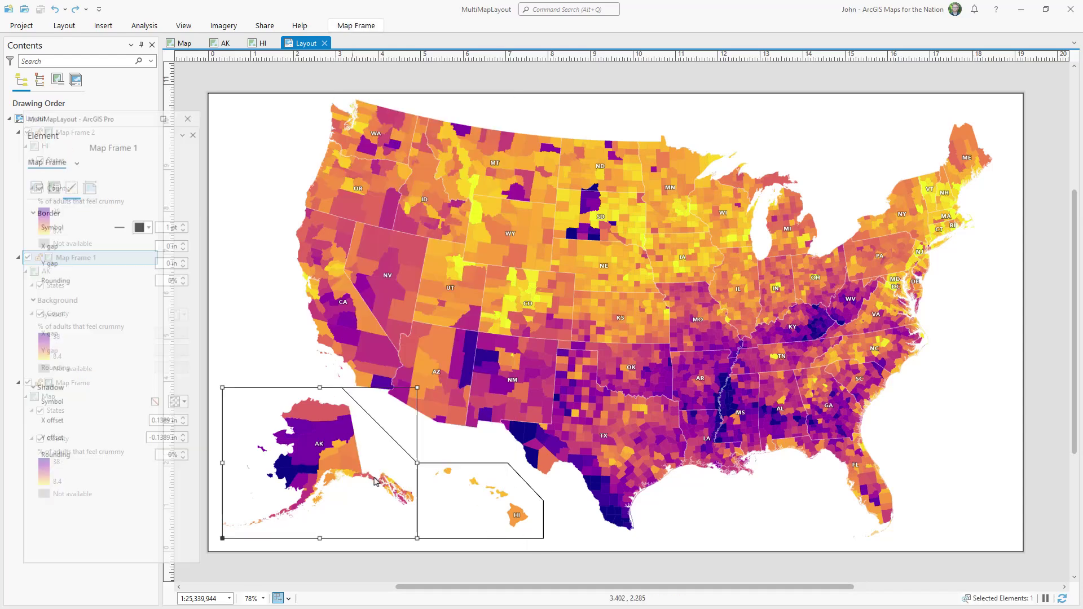
click(141, 210)
click(145, 262)
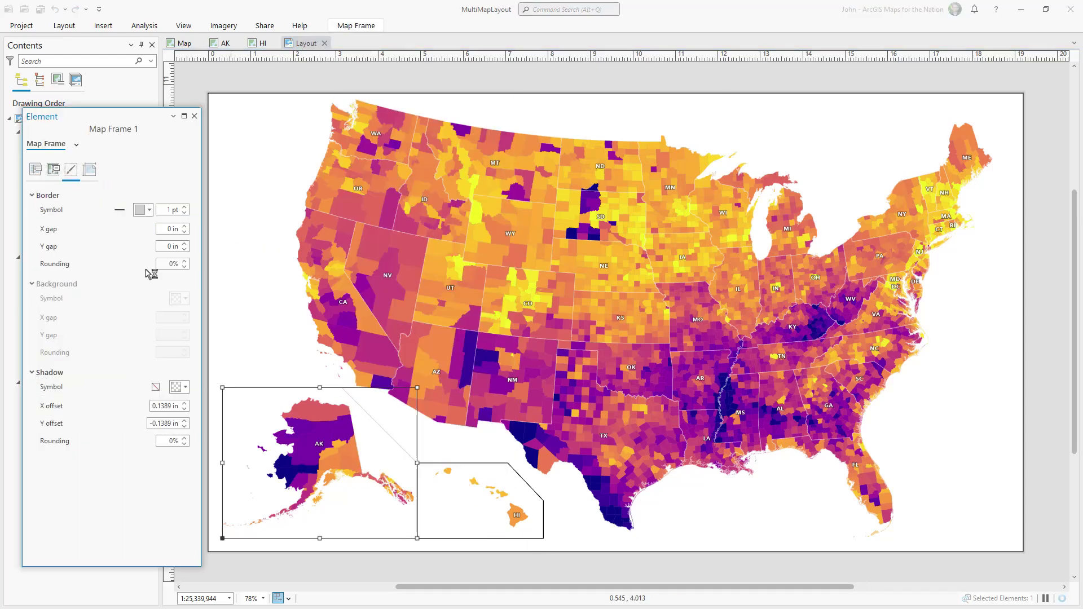
click(515, 529)
click(141, 211)
click(146, 263)
click(194, 116)
click(194, 116)
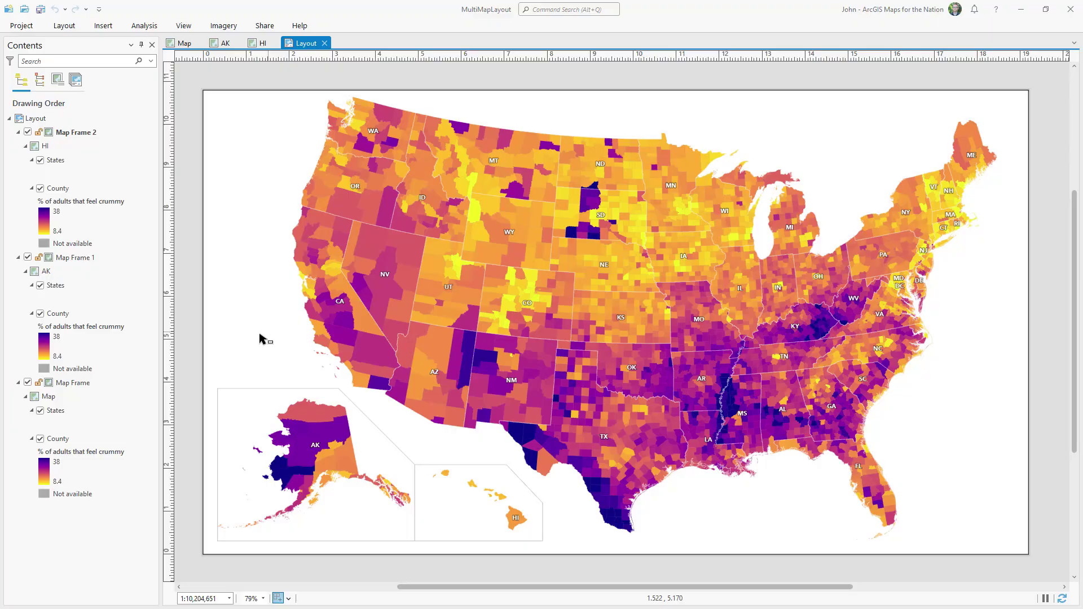
- Set the main map's States symbol outline color to black
click(43, 424)
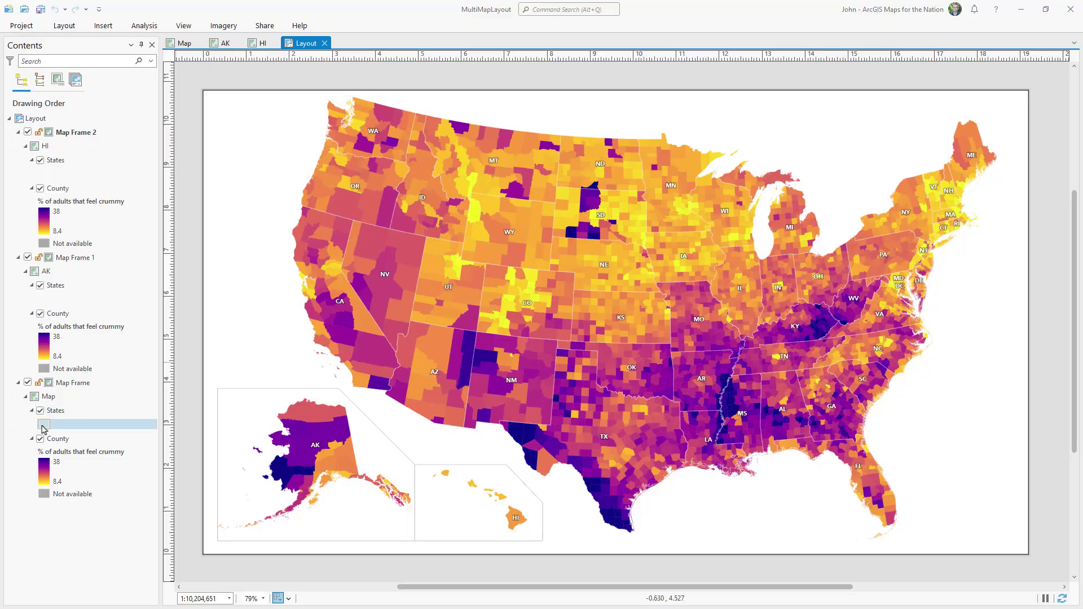
click(930, 74)
click(1054, 147)
click(941, 290)
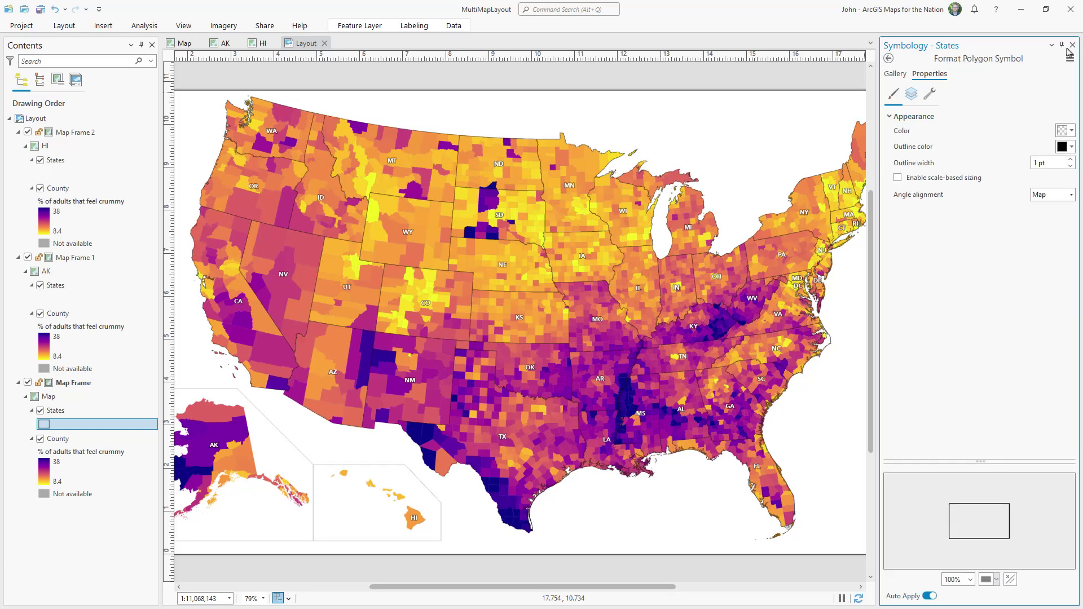
click(1069, 46)
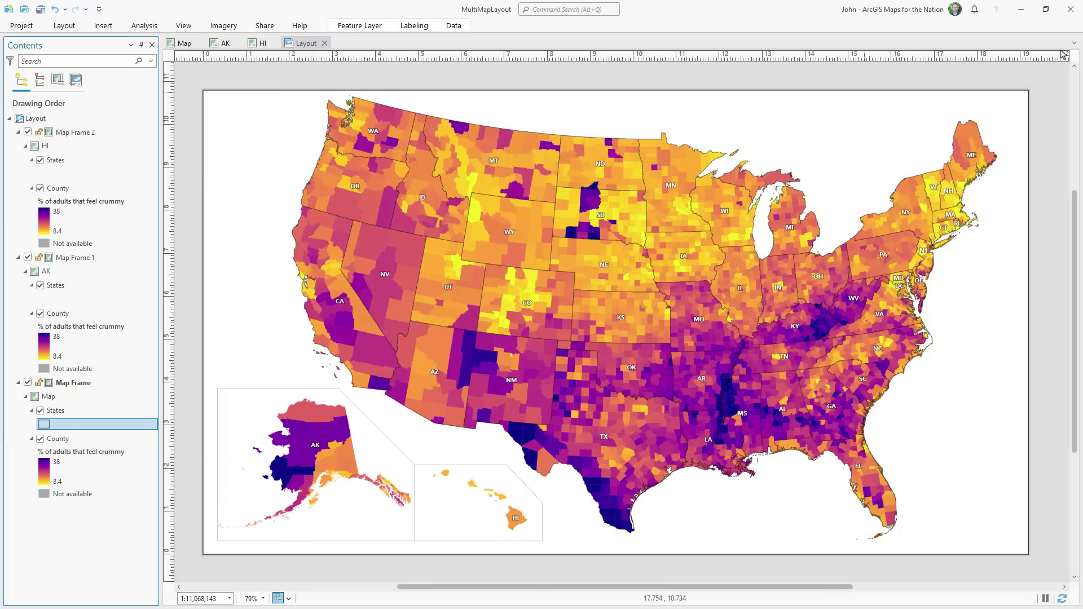
- Copy the styled States layer and replace the AK map's old States layer with it
click(92, 410)
right_click(92, 411)
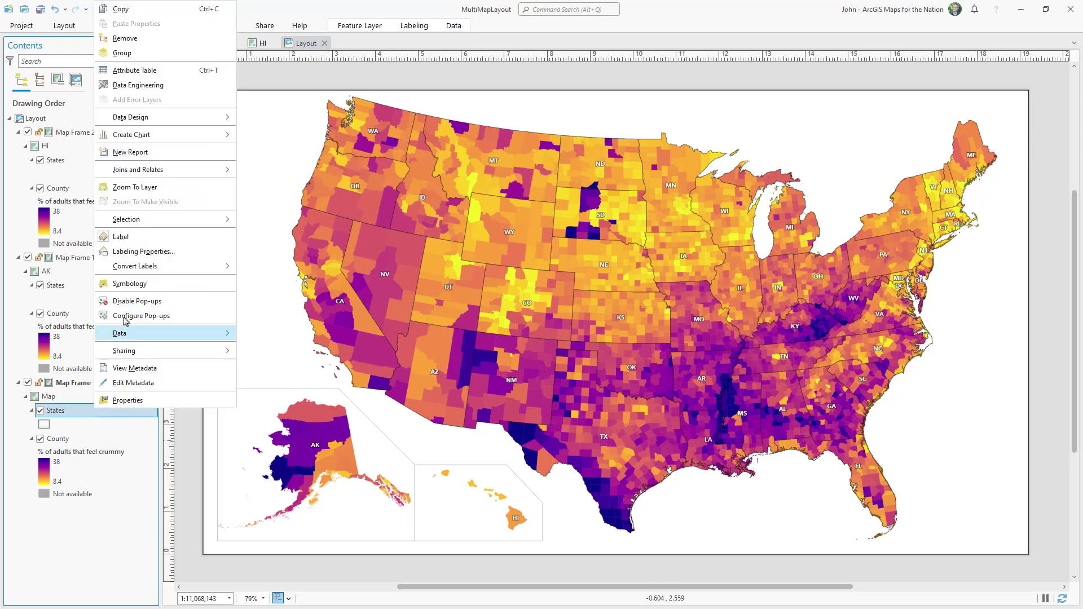
key(Escape)
right_click(73, 286)
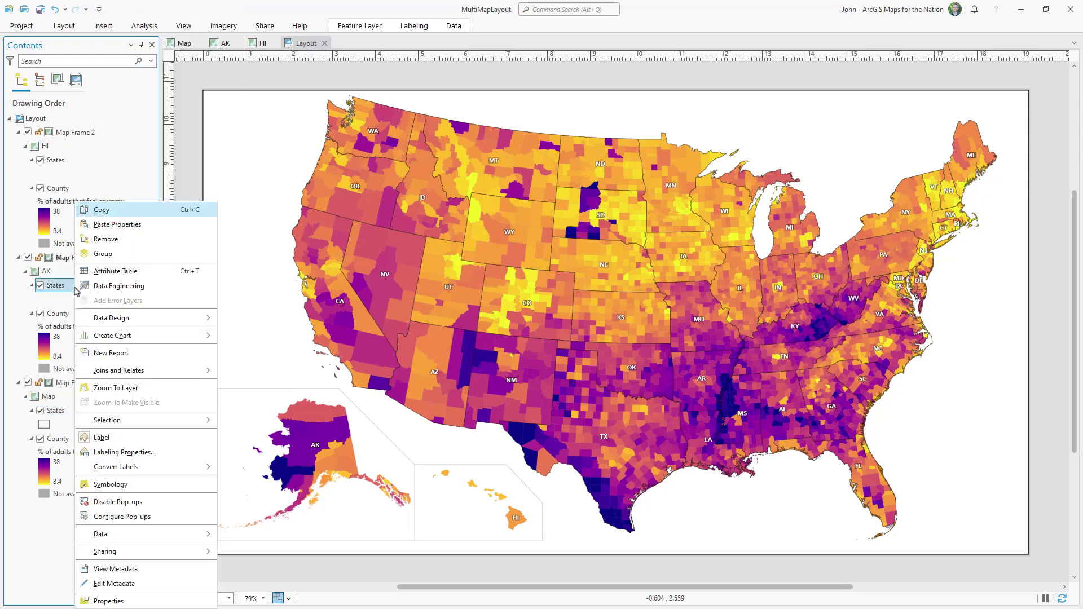
click(102, 243)
right_click(85, 272)
click(113, 294)
- Remove the HI map's old States layer and paste in the styled copy
click(76, 163)
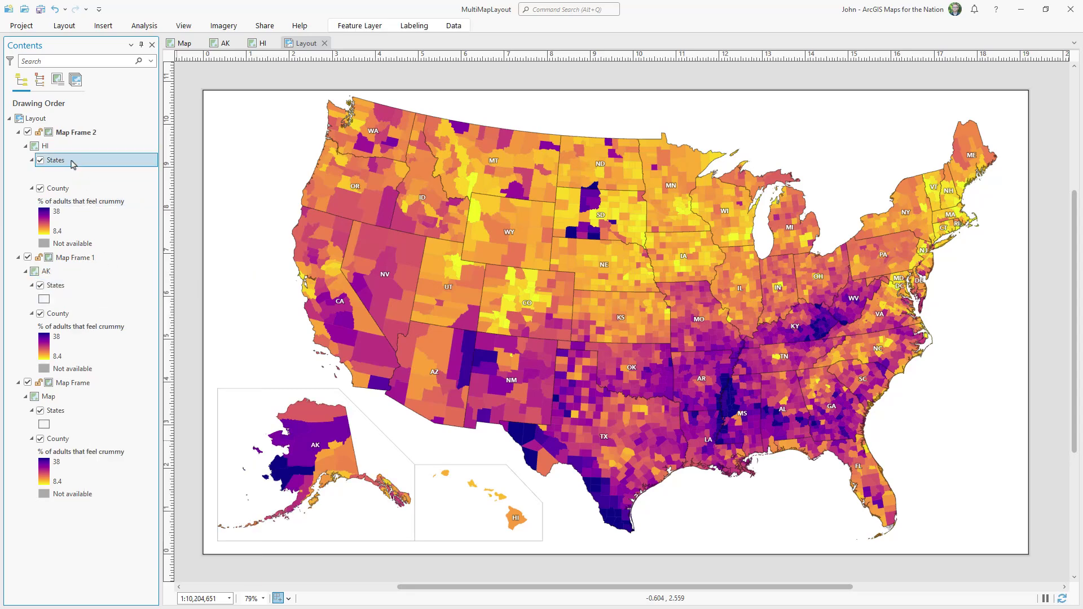
right_click(76, 164)
click(104, 200)
click(84, 147)
right_click(86, 147)
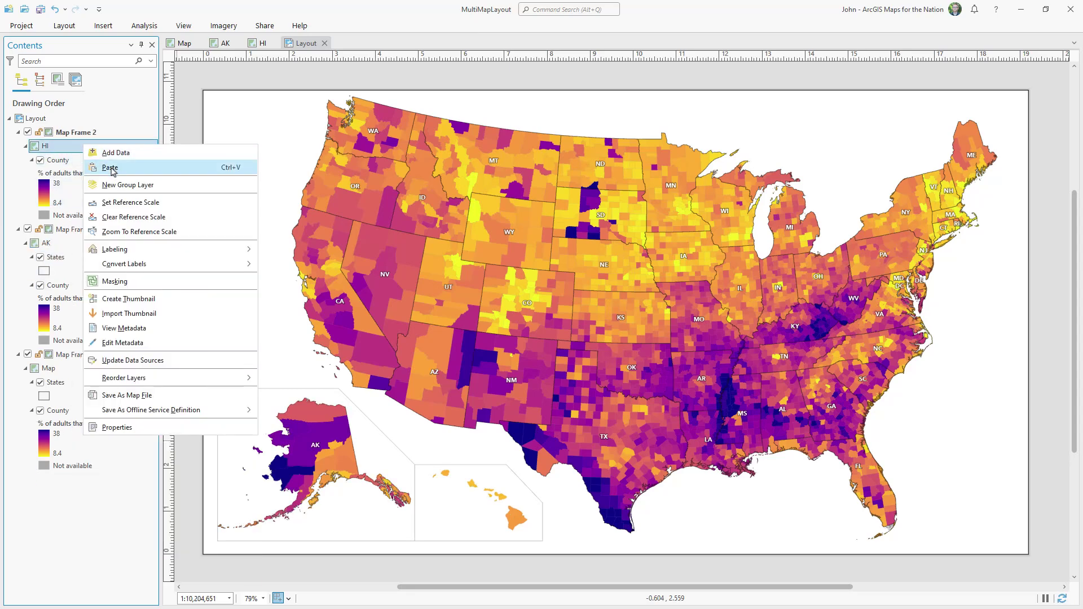
click(113, 171)
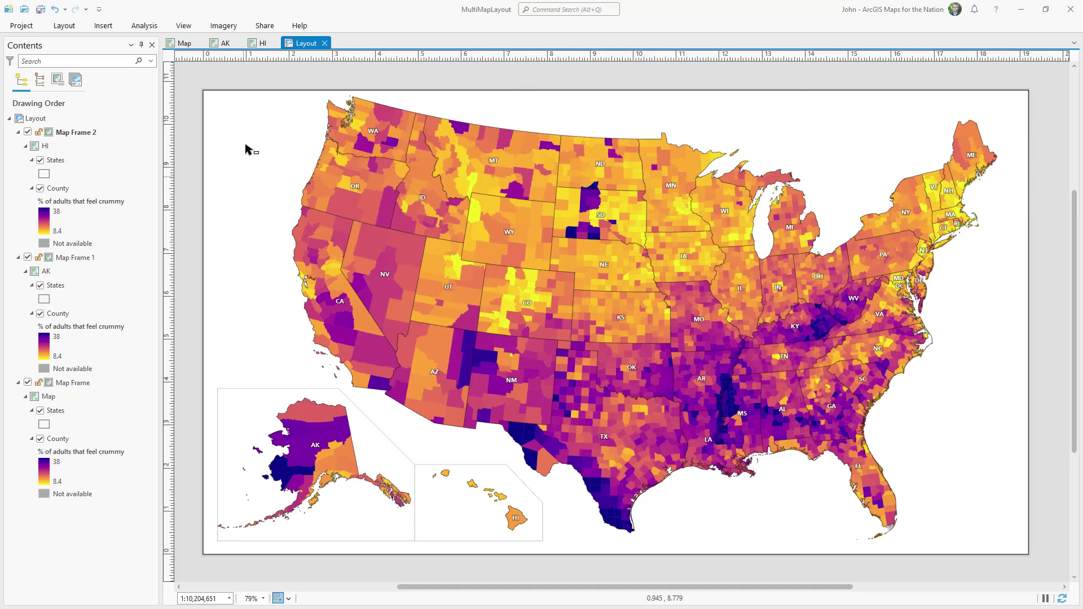
- Draw a circular map frame off the southeast coast of the layout
click(104, 26)
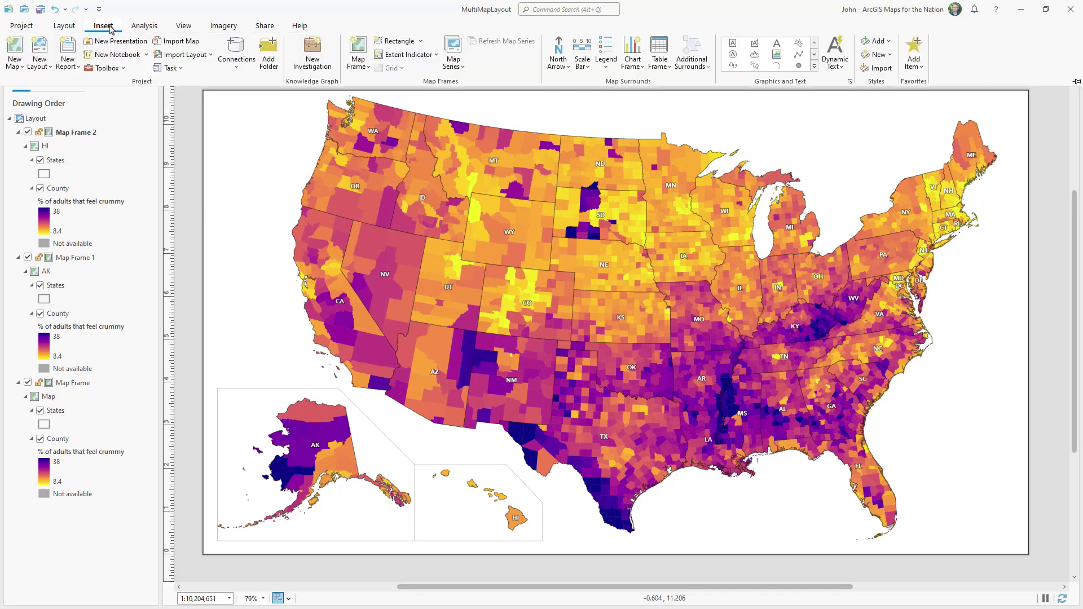
click(420, 40)
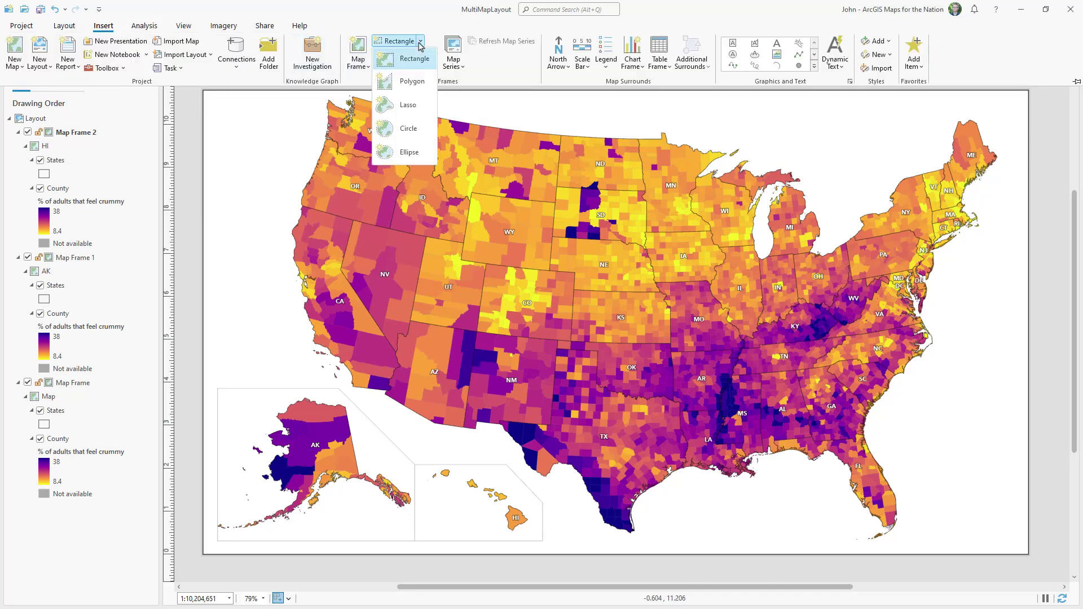
click(408, 129)
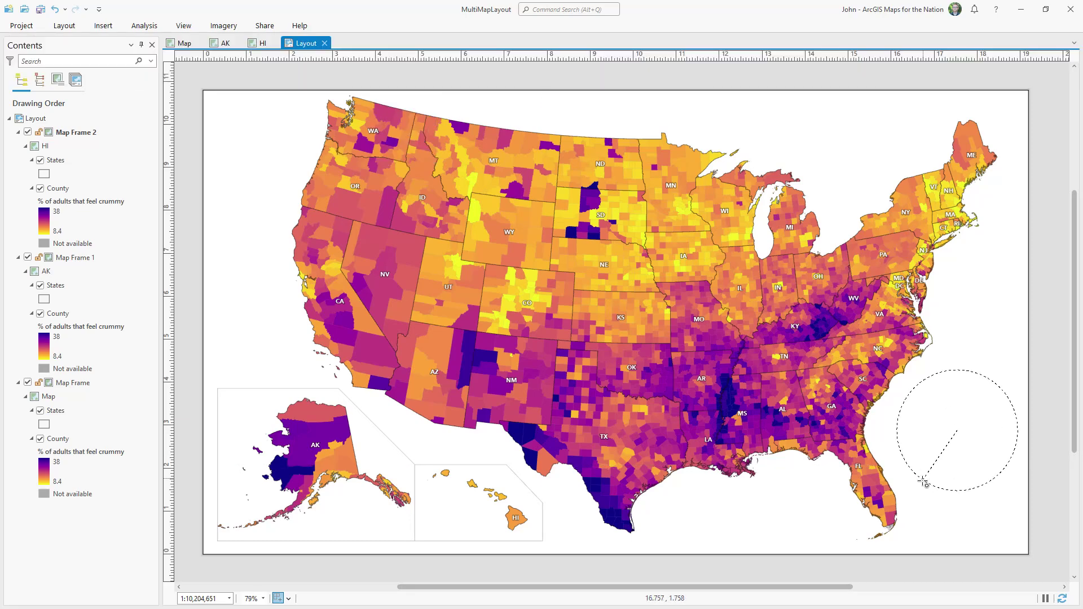
drag(923, 483, 924, 483)
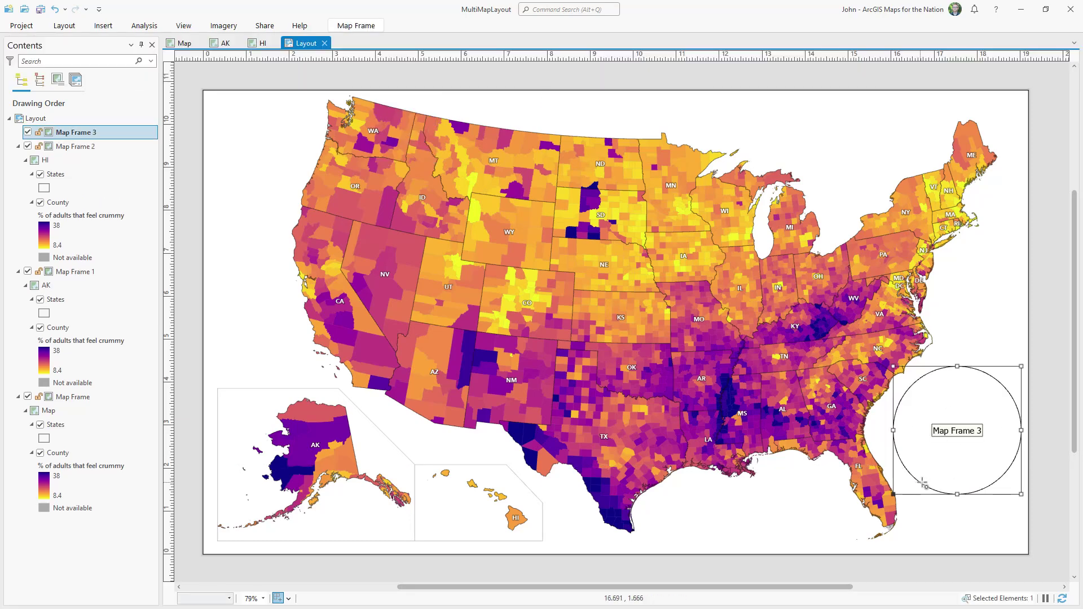
- Set the circular frame to display the main Map in its element properties
right_click(955, 431)
click(855, 386)
click(187, 270)
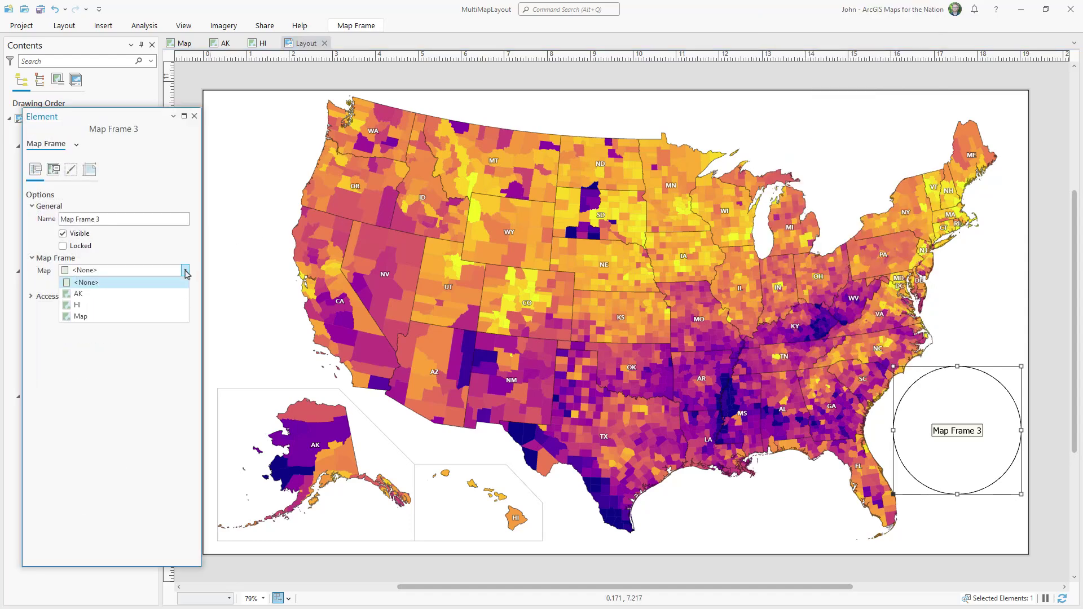
click(81, 316)
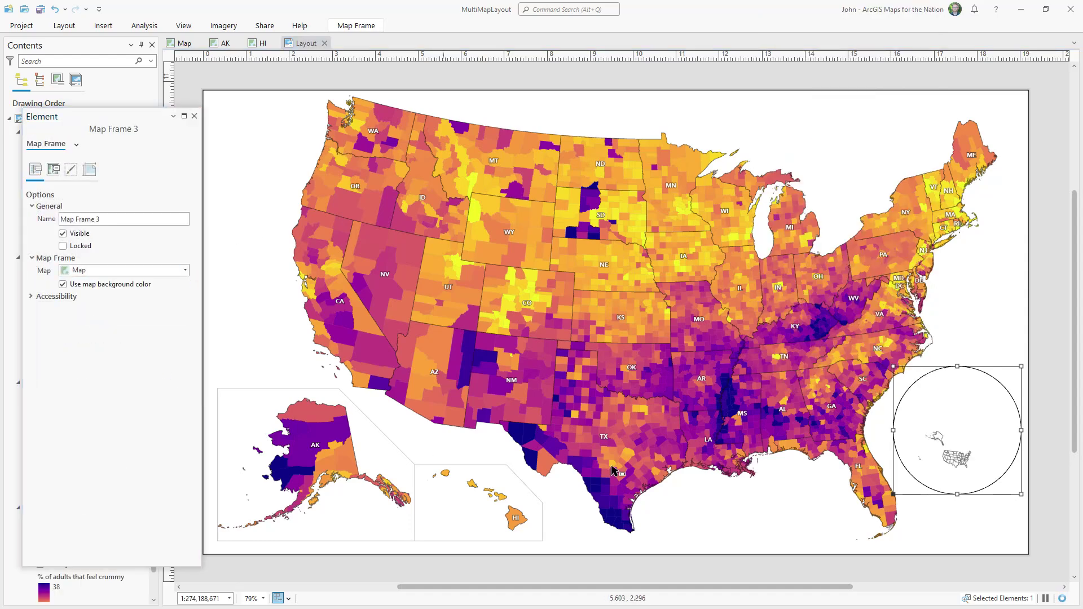
- Activate the circular frame, zoom in on the DC and Chesapeake Bay area, and return to the layout
right_click(959, 452)
click(819, 108)
scroll(981, 460, up, 6)
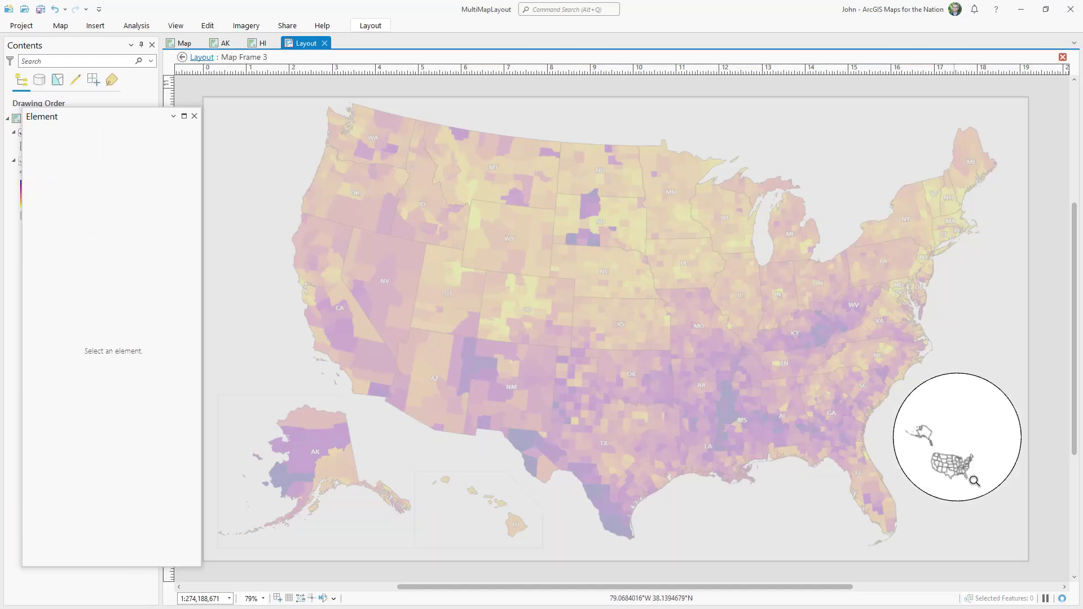
scroll(987, 480, up, 4)
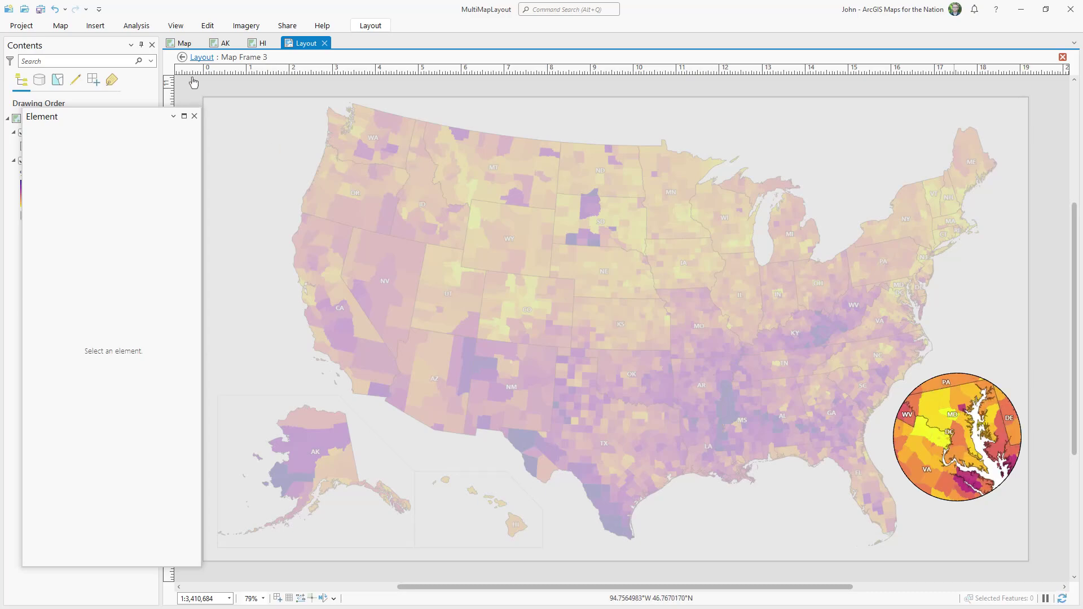
click(182, 58)
click(194, 116)
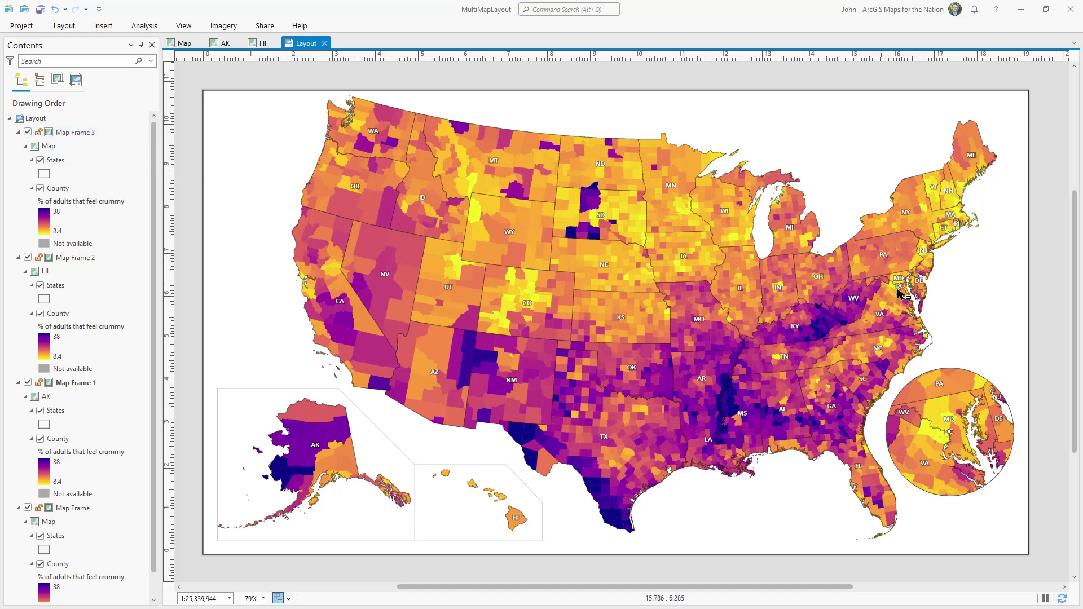
- Add an extent indicator for Map Frame 3 to the main map frame
click(878, 273)
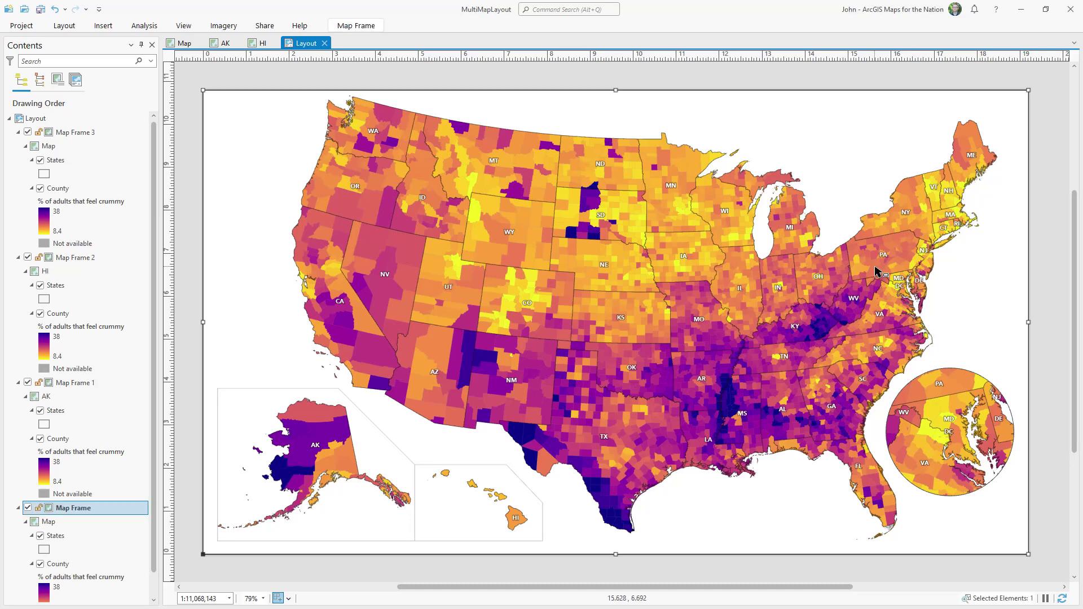
click(105, 26)
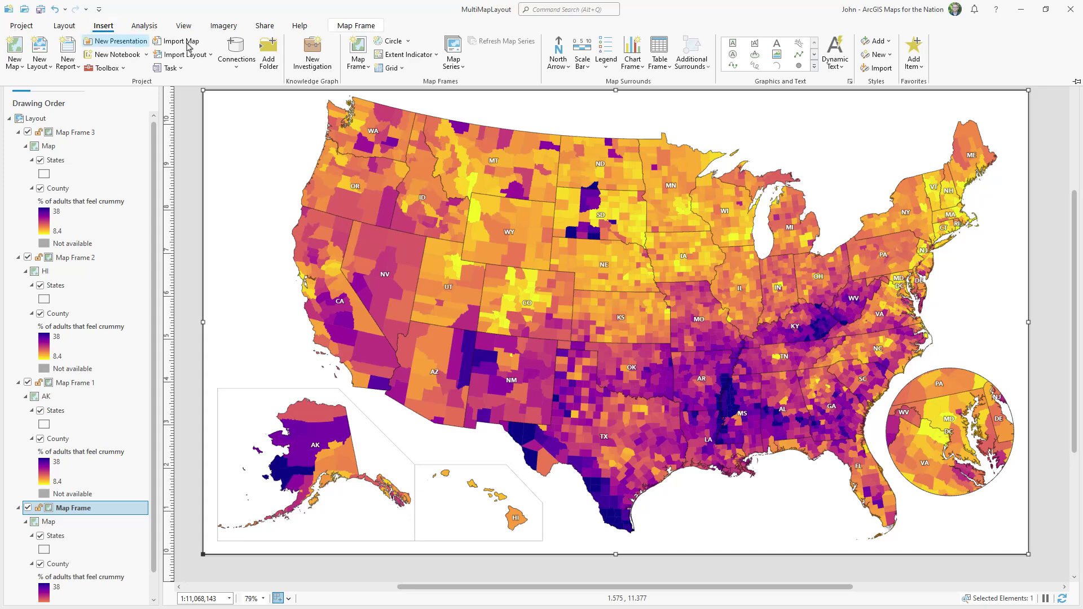
click(437, 56)
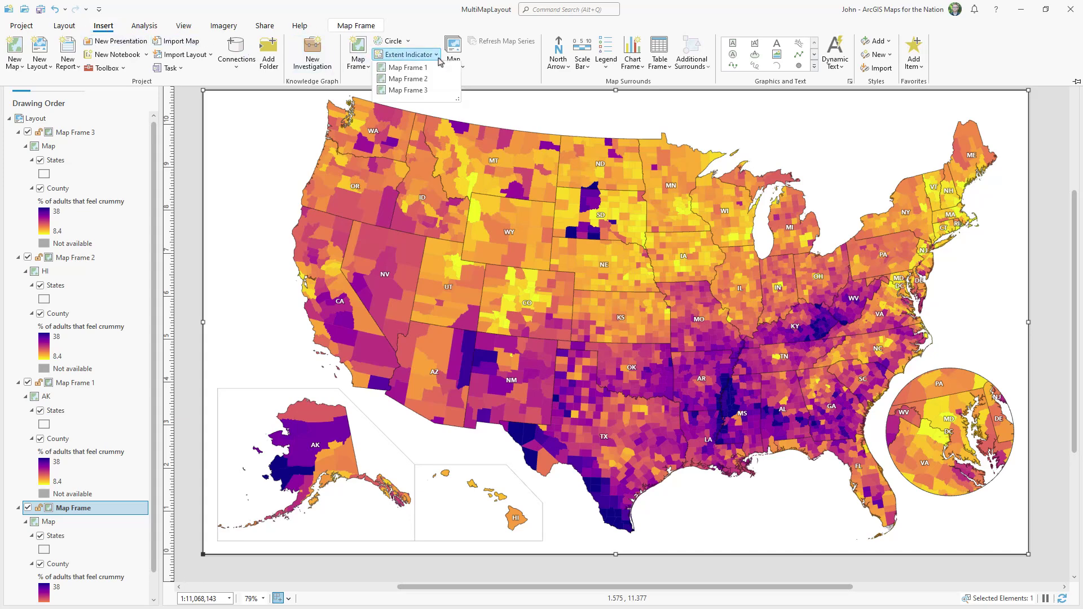
click(408, 91)
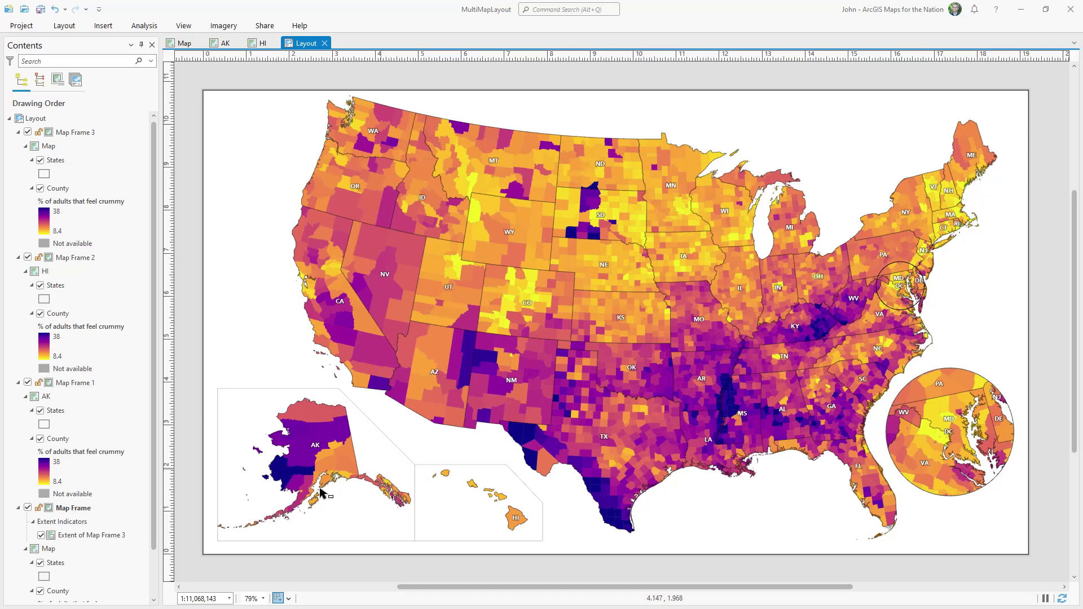
- Open the extent indicator's symbol layers and duplicate its stroke layer
click(91, 535)
right_click(110, 541)
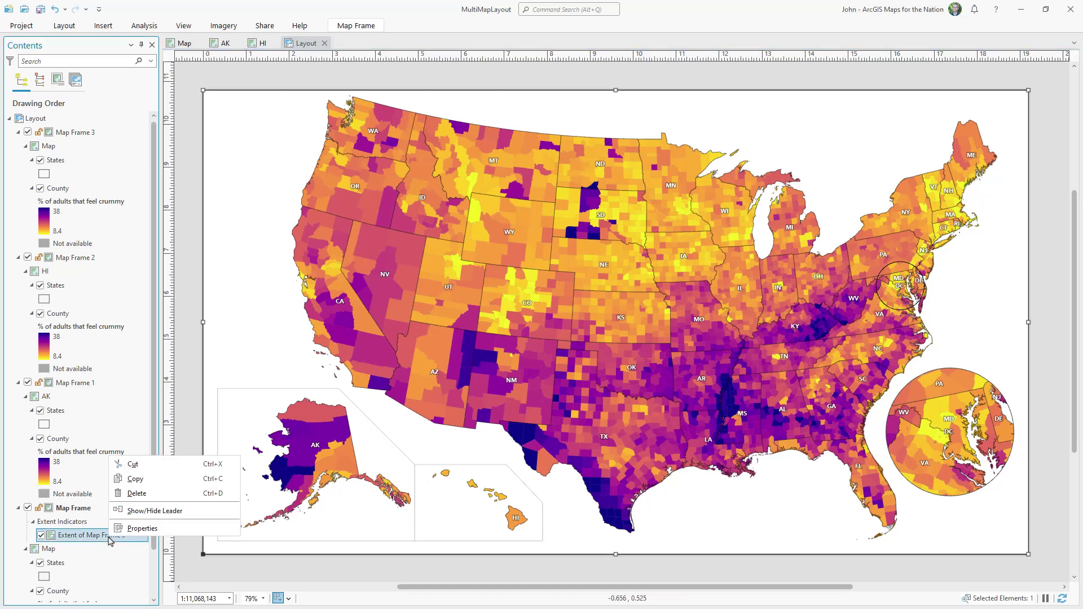
click(136, 528)
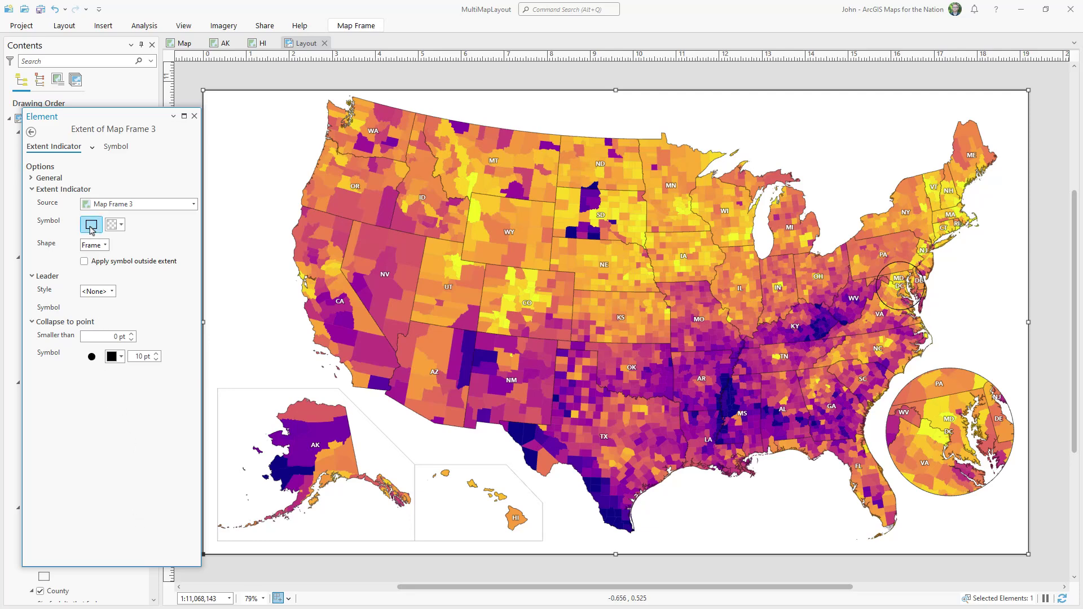
click(91, 226)
click(76, 168)
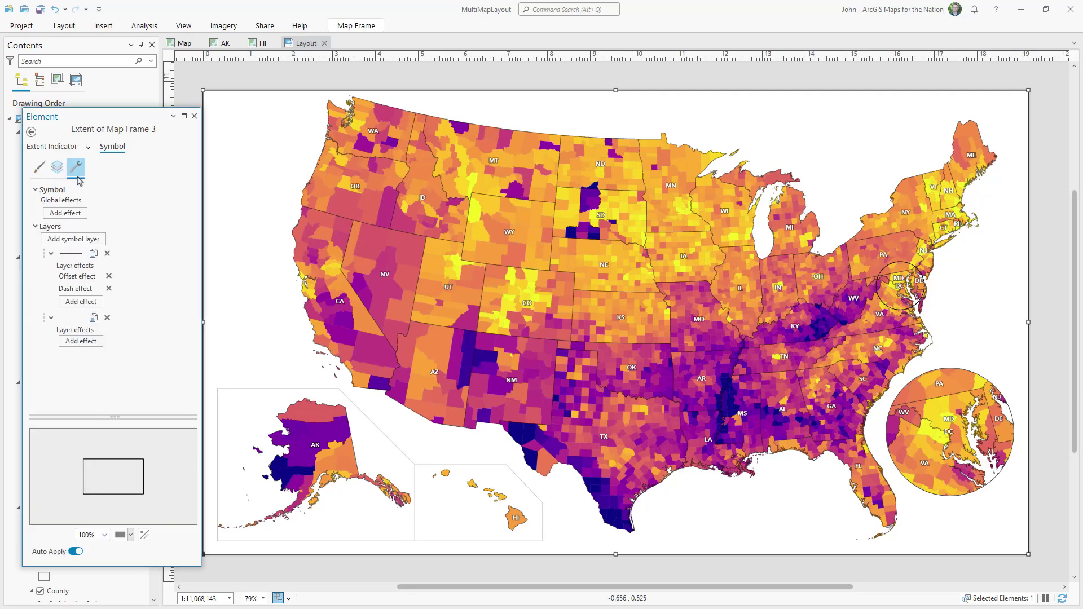
click(93, 254)
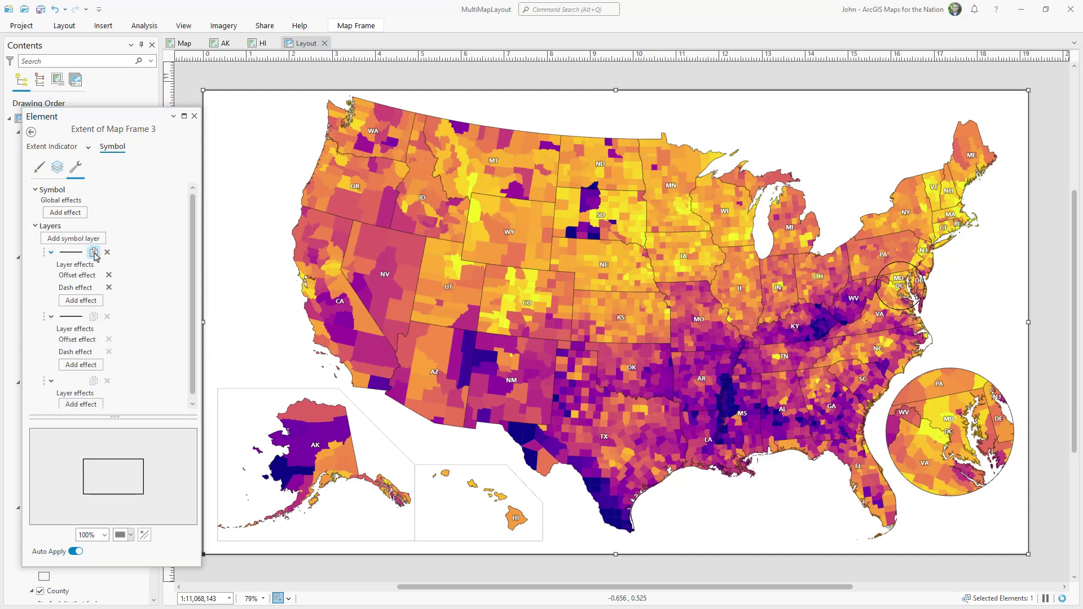
- Make the extra stroke a white 2 pt halo with a 1 pt offset
click(58, 167)
click(147, 200)
click(187, 267)
click(190, 306)
click(152, 216)
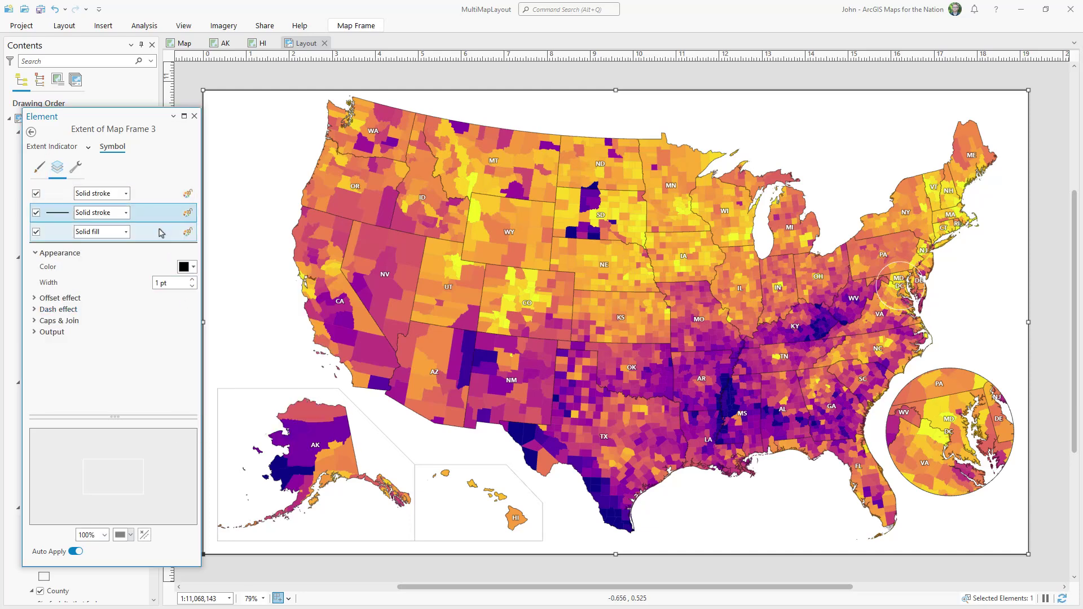
click(71, 299)
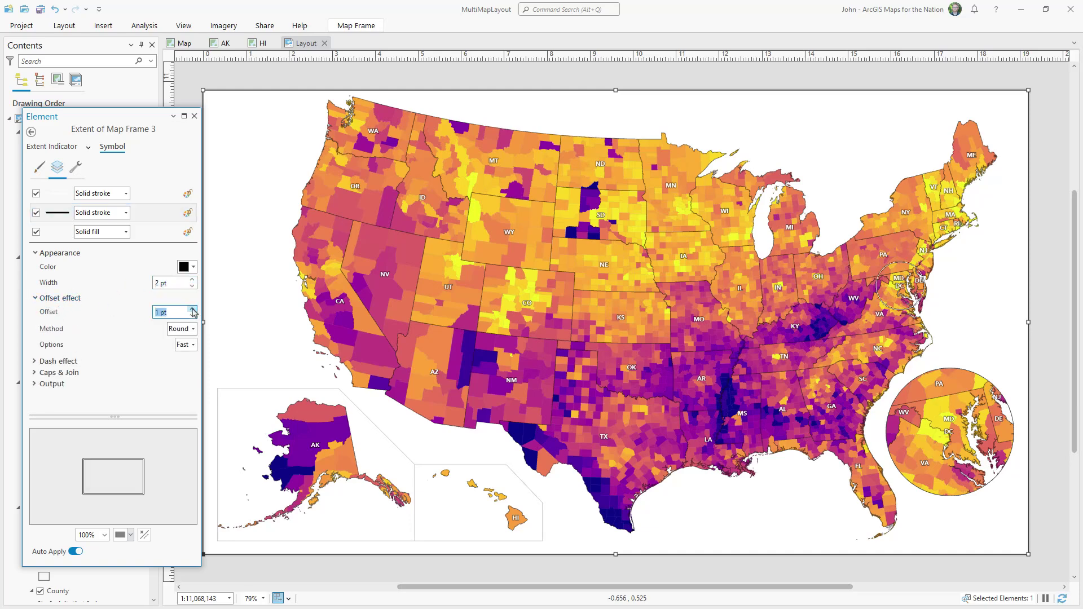
click(184, 269)
click(215, 435)
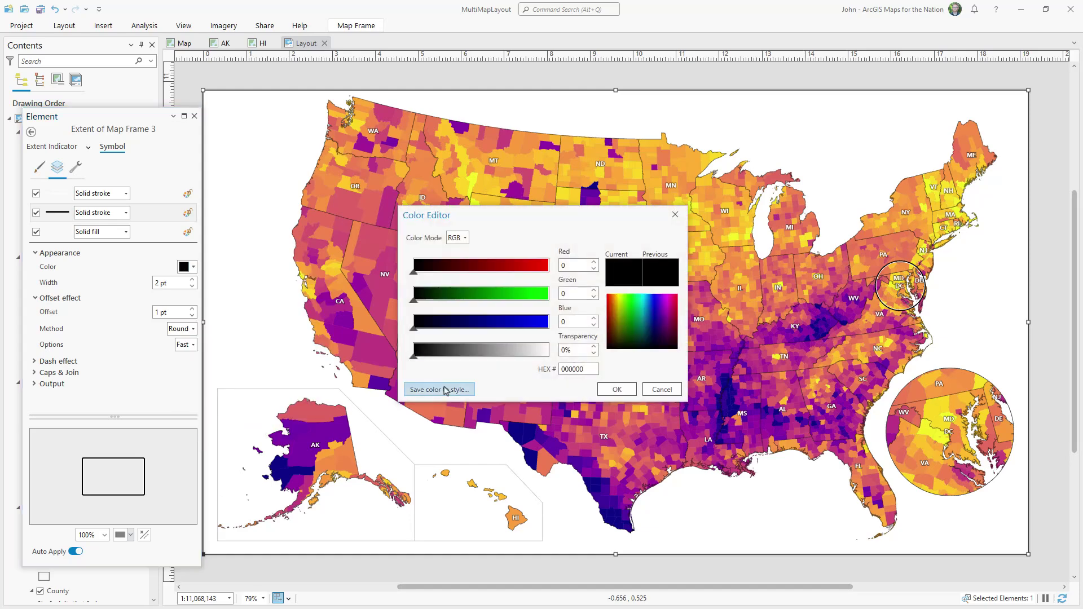
click(615, 390)
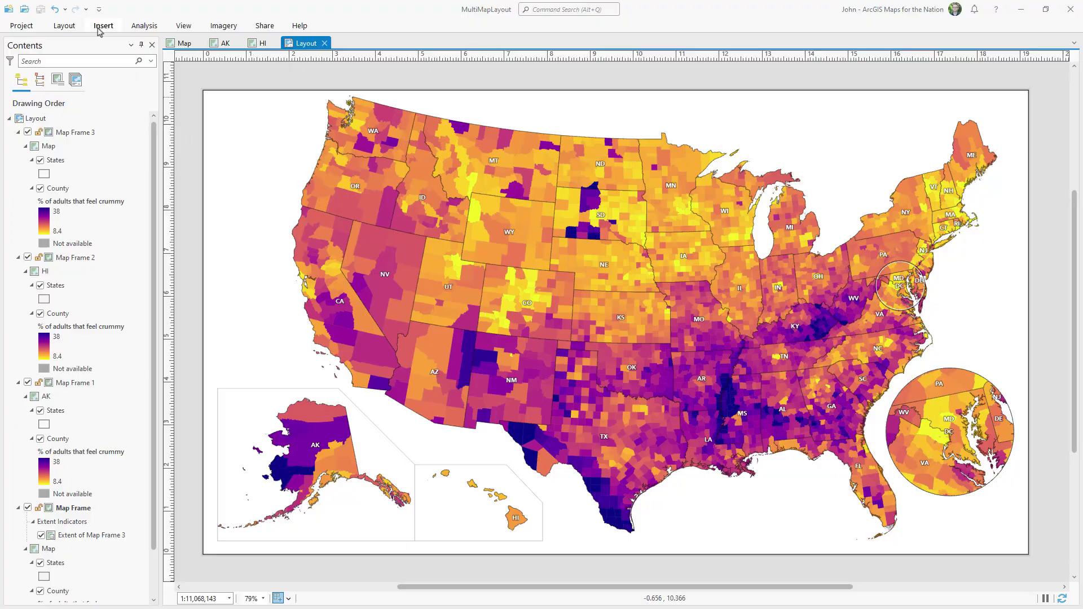
- Create a new layout with a custom 19.2 x 10.8 in page size
click(102, 26)
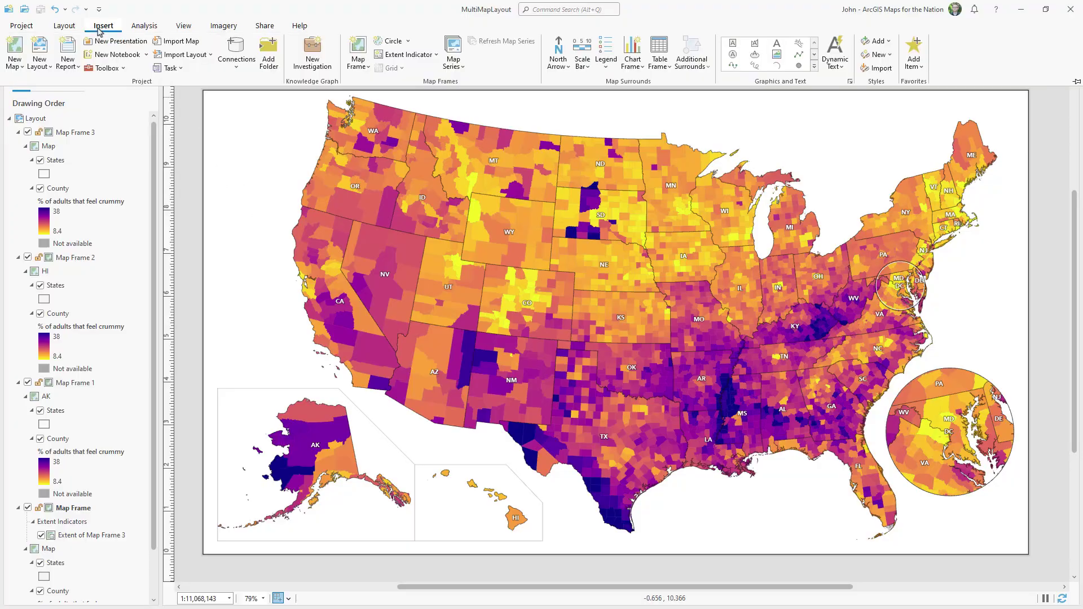
click(40, 61)
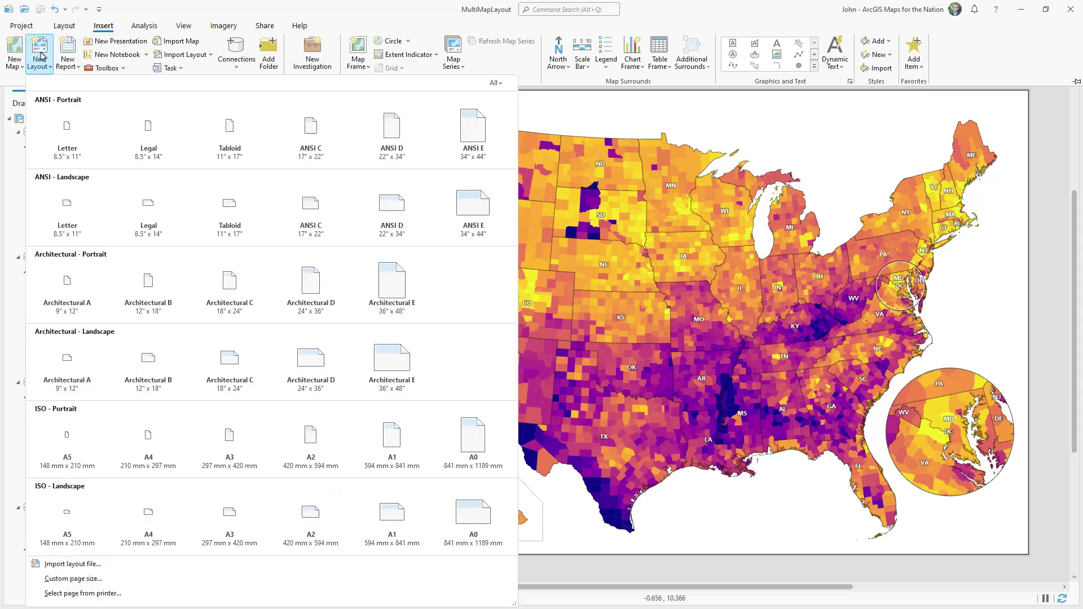
click(51, 581)
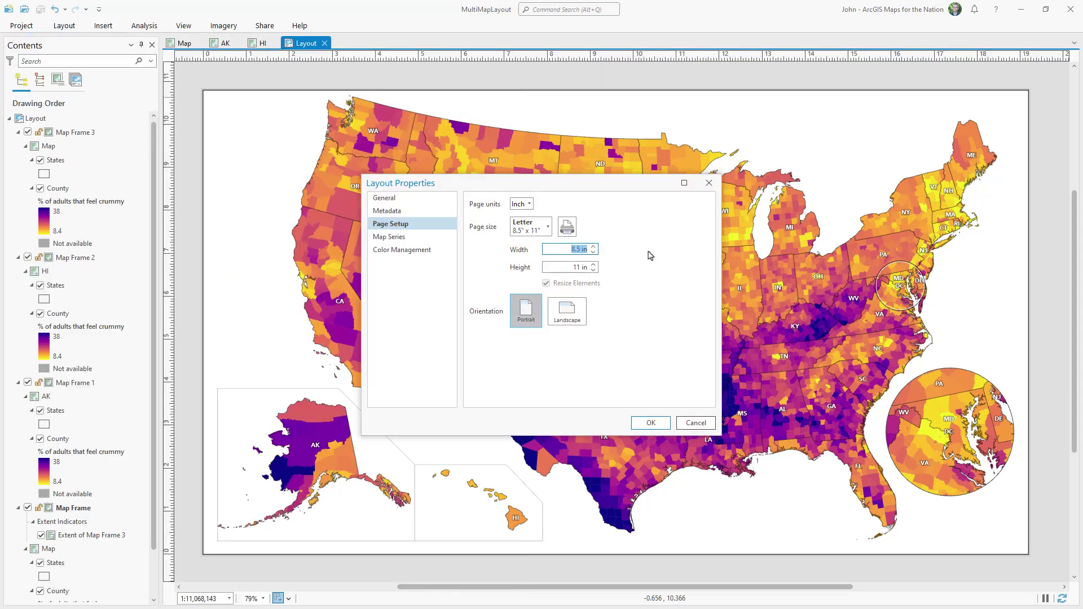
text(19.2)
key(Tab)
click(650, 423)
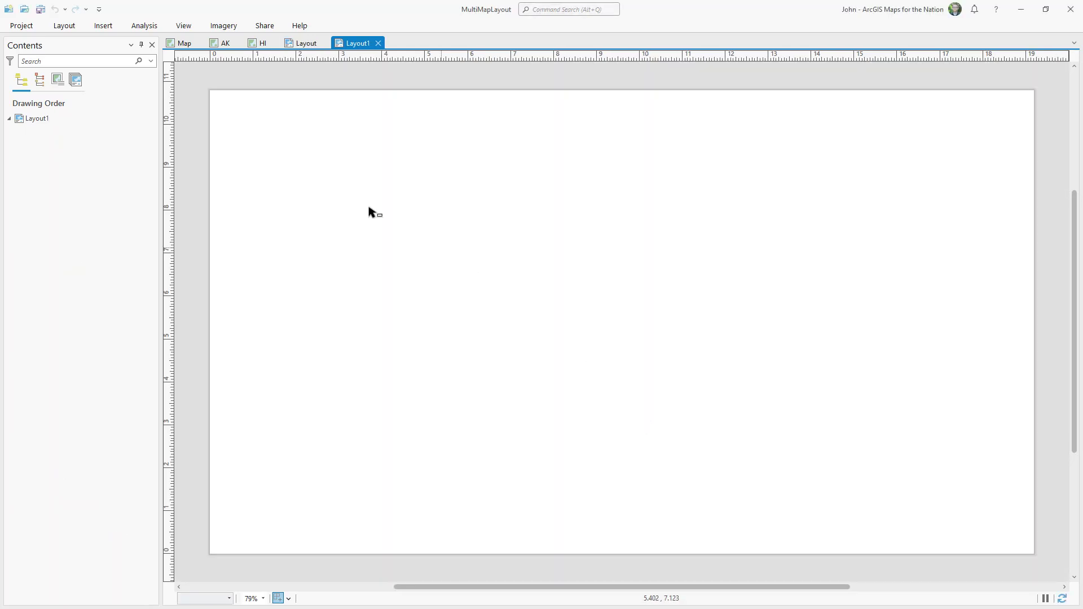
- Insert a rectangular map frame of the main US Map sized to the page's top-left quarter
click(104, 26)
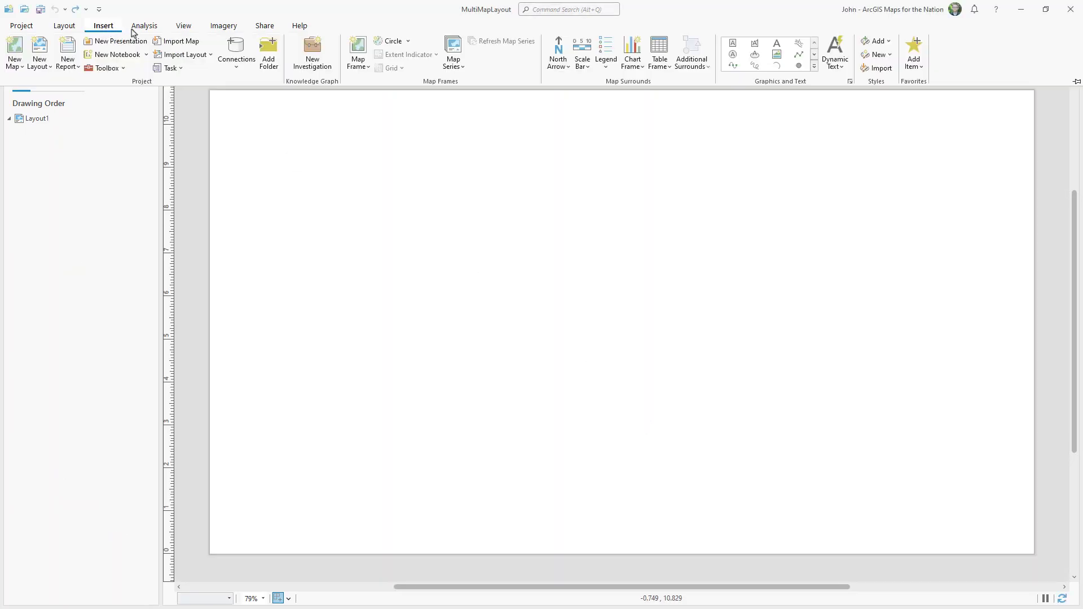
click(409, 42)
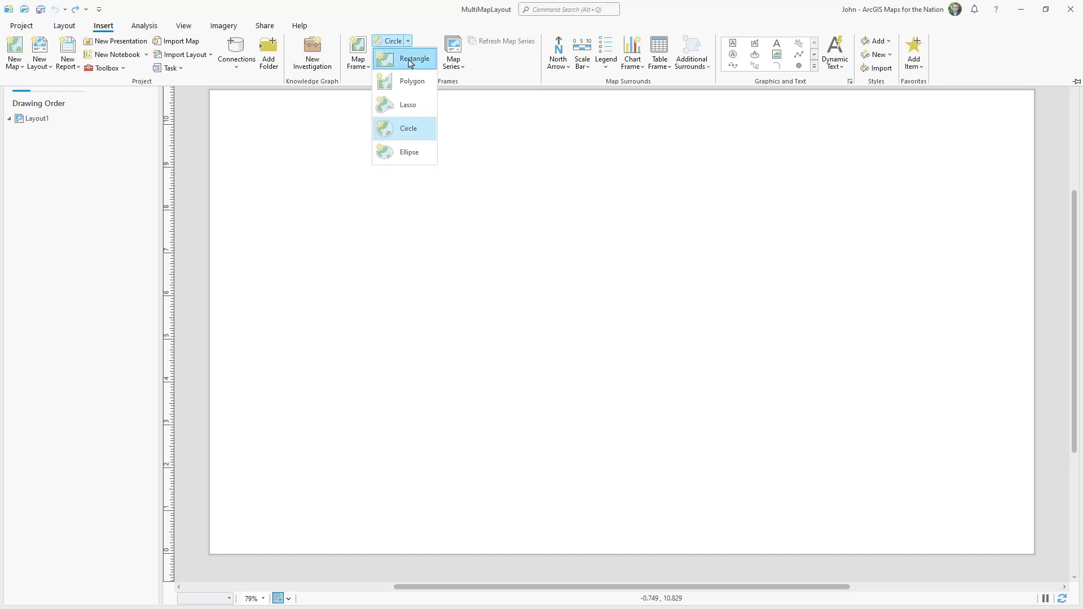
click(411, 62)
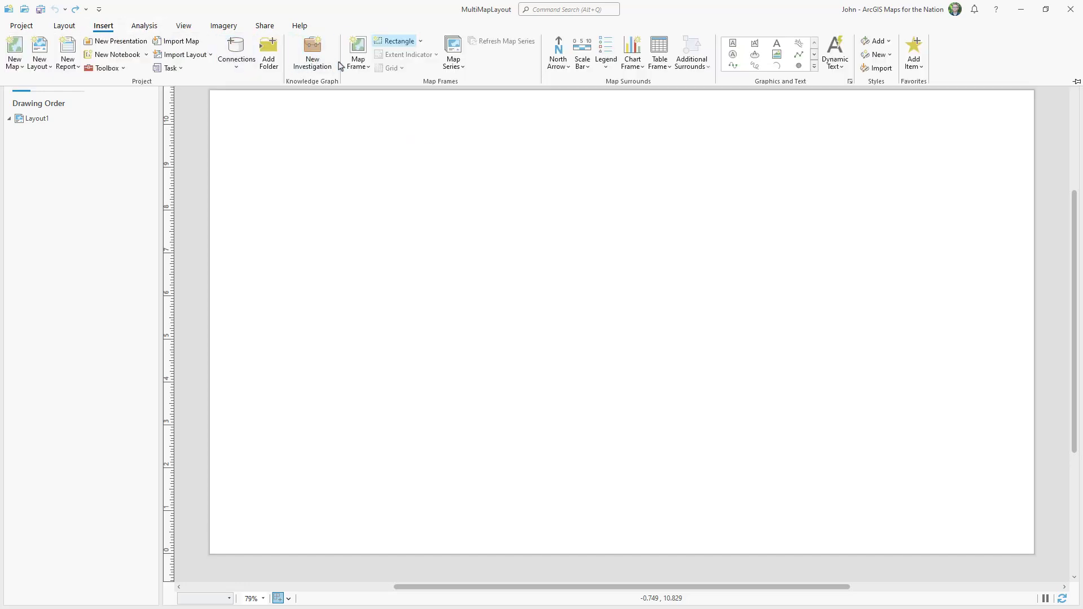
click(354, 68)
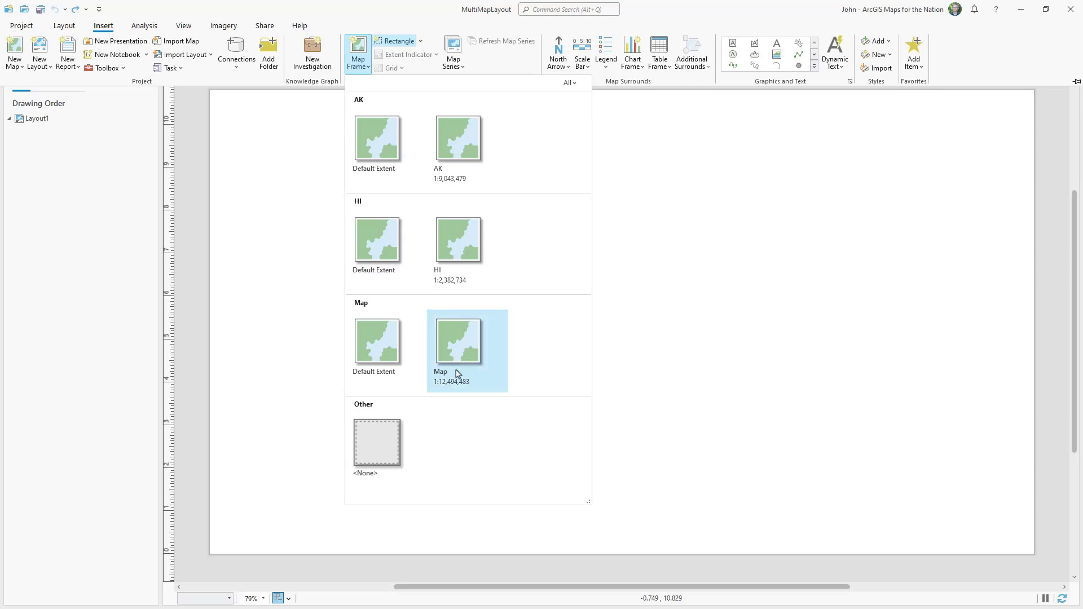
click(457, 356)
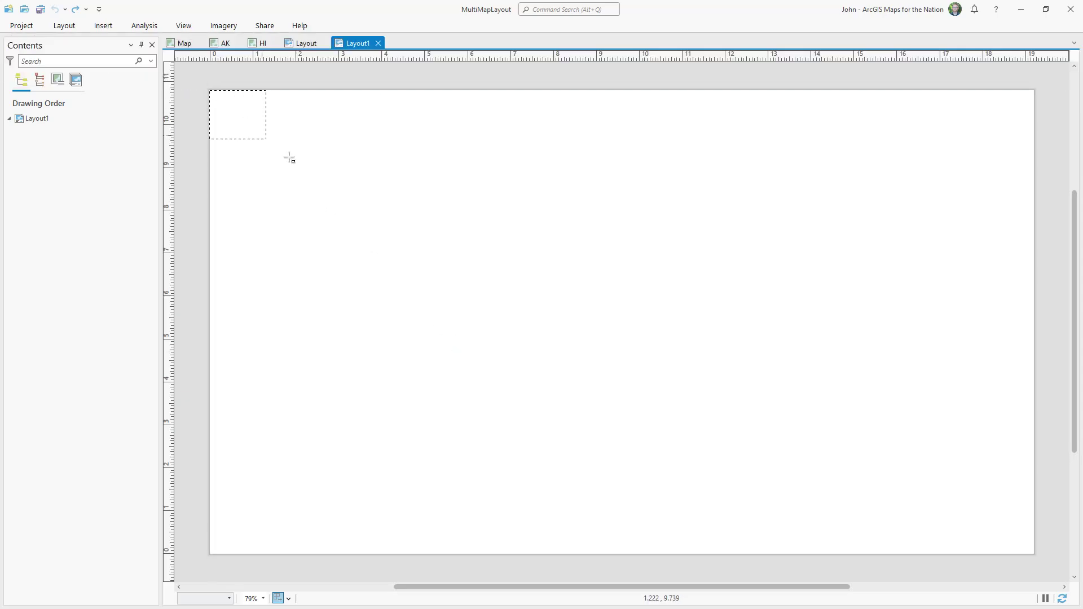
drag(1015, 541, 1018, 548)
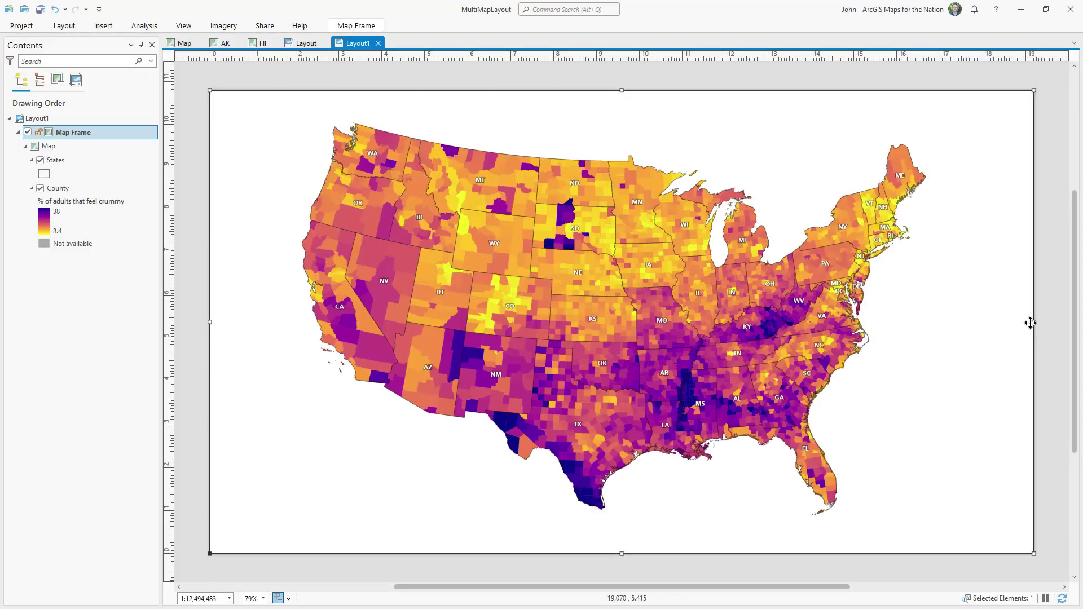
drag(1034, 323, 624, 321)
drag(417, 555, 429, 312)
- Copy and paste the map frame into a two-by-two grid filling the page
right_click(462, 293)
click(496, 317)
right_click(666, 338)
click(699, 87)
drag(418, 156, 814, 156)
key(ctrl+a)
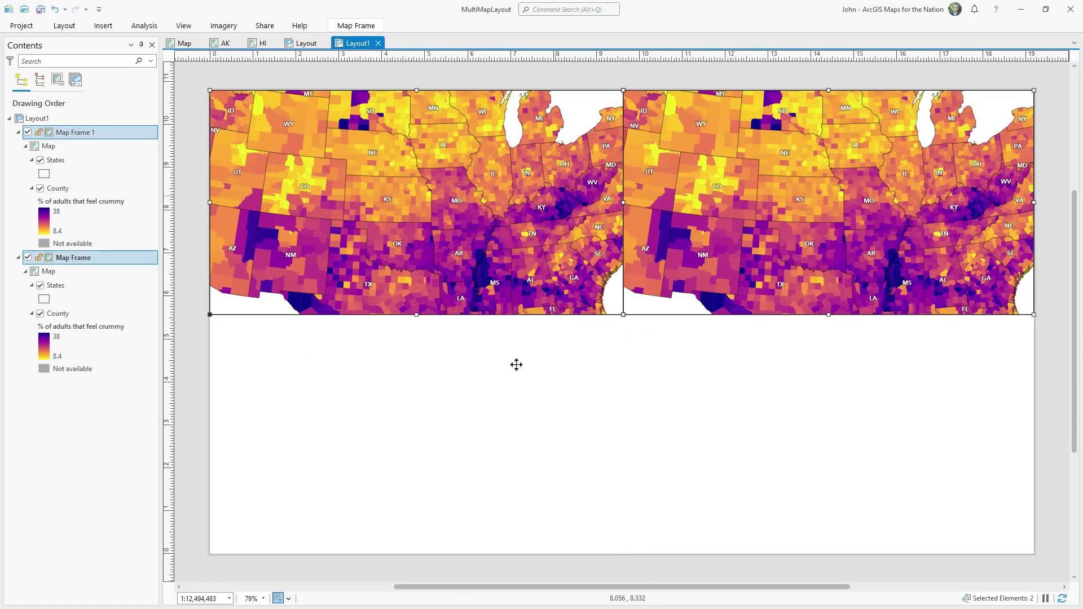
key(ctrl+c)
key(ctrl+v)
drag(527, 87, 442, 330)
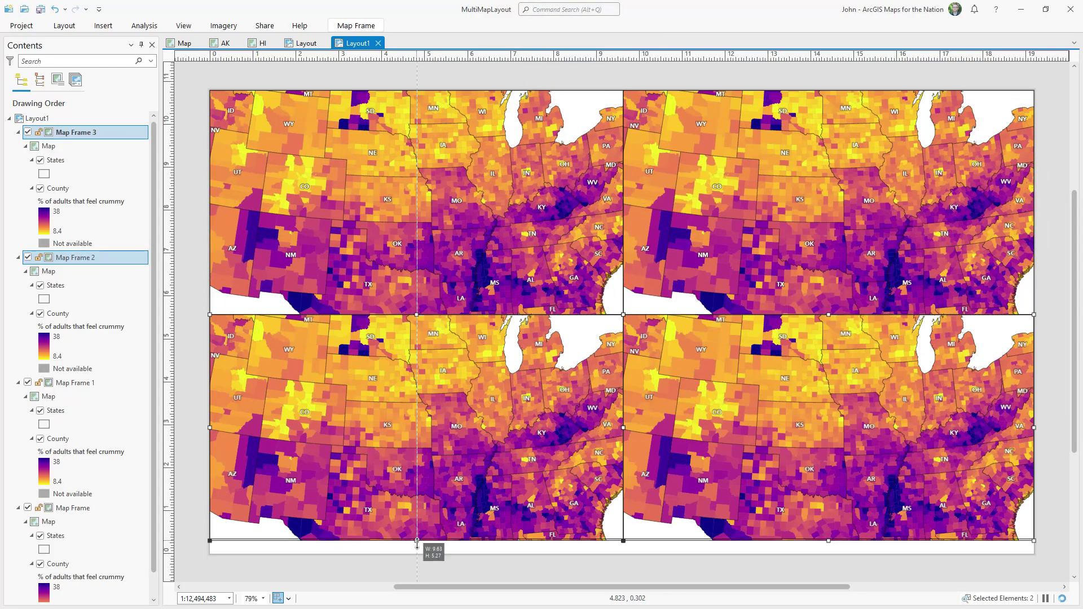
drag(417, 543, 417, 556)
- Zoom the top-left and top-right frames to different regions, including Kentucky, then select all four frames
right_click(416, 194)
click(429, 119)
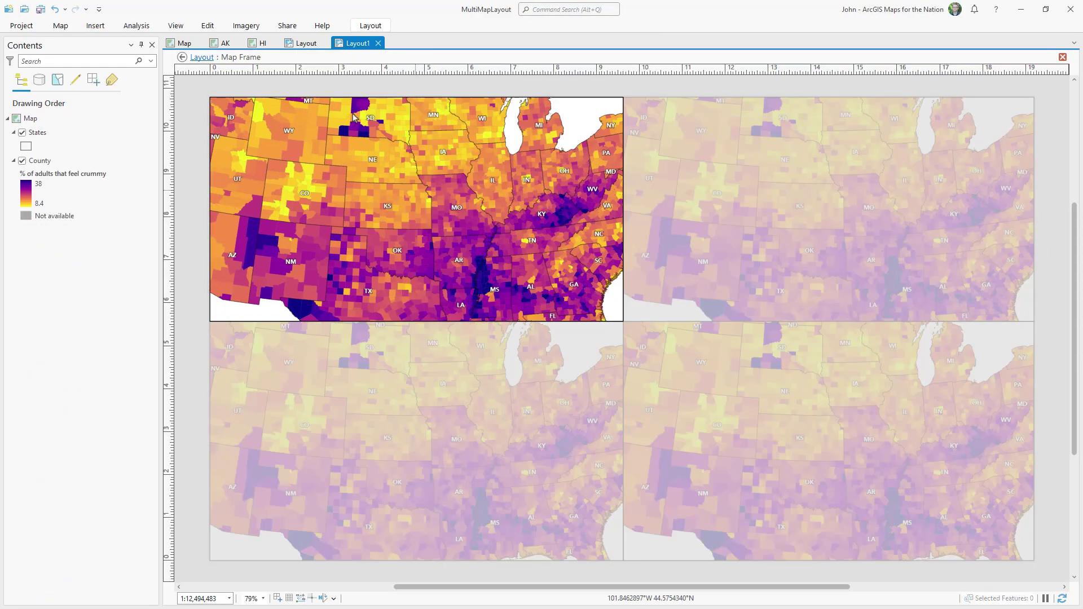
scroll(434, 241, up, 5)
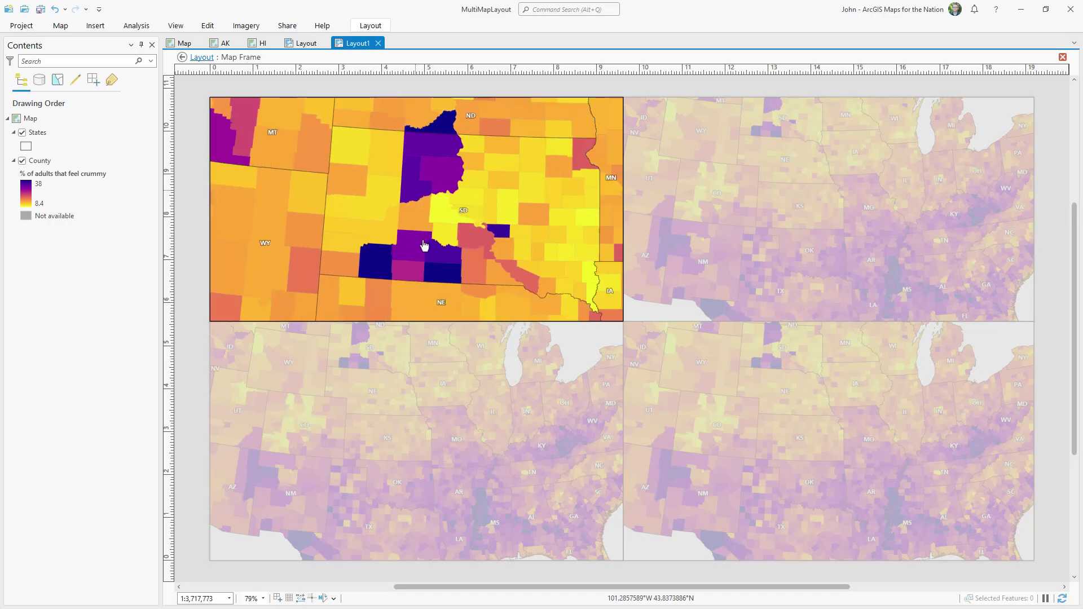
click(200, 57)
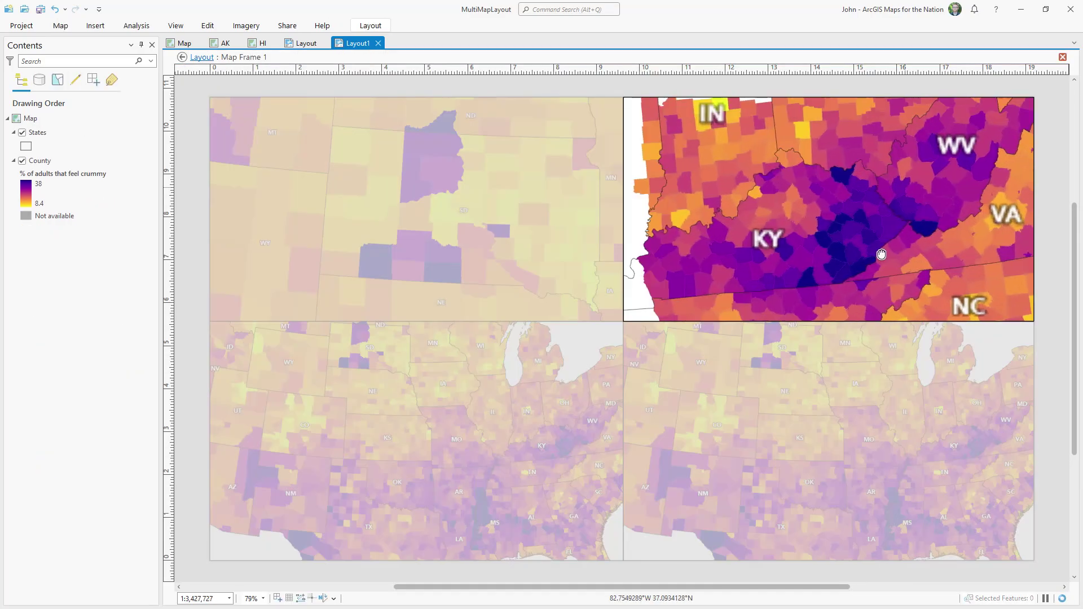
click(198, 58)
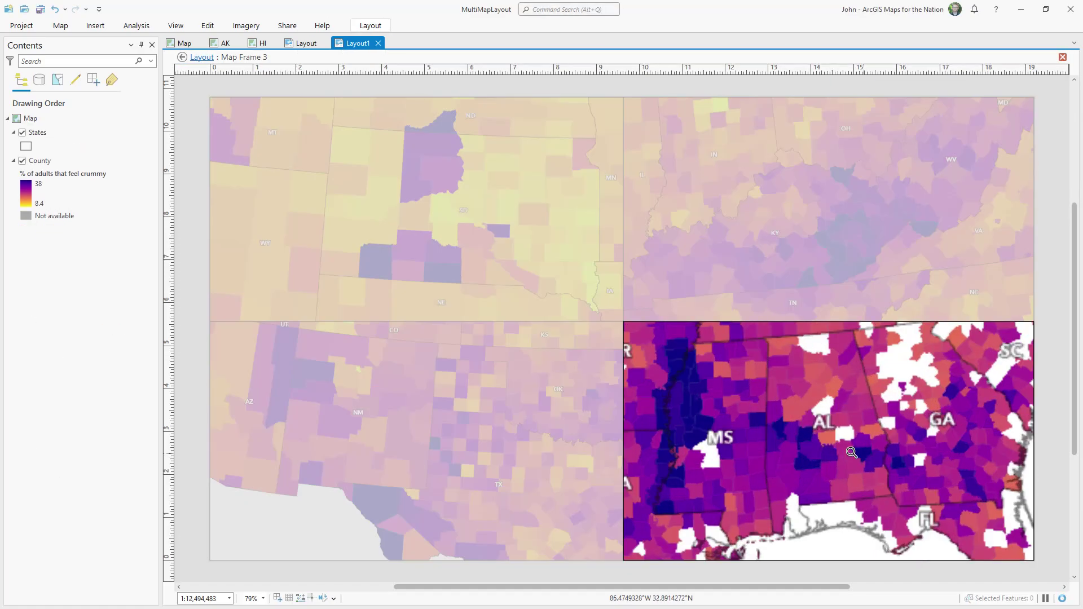
scroll(851, 453, down, 3)
click(201, 57)
key(ctrl+a)
double_click(455, 343)
click(194, 115)
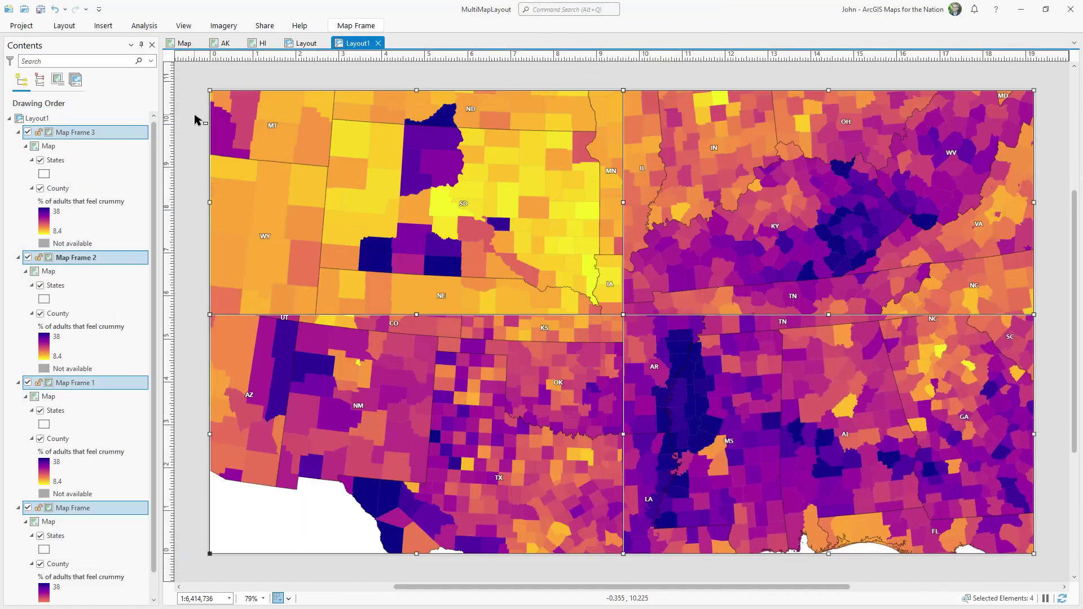